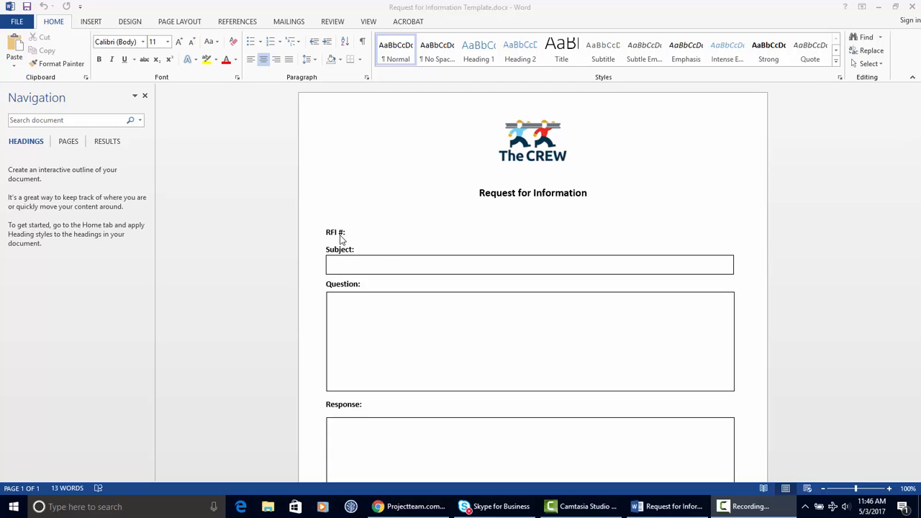
Step: Review the Request for Information template from the logo and RFI number down to the Answered By and Date lines
scroll(389, 272, down, 1)
scroll(432, 310, down, 2)
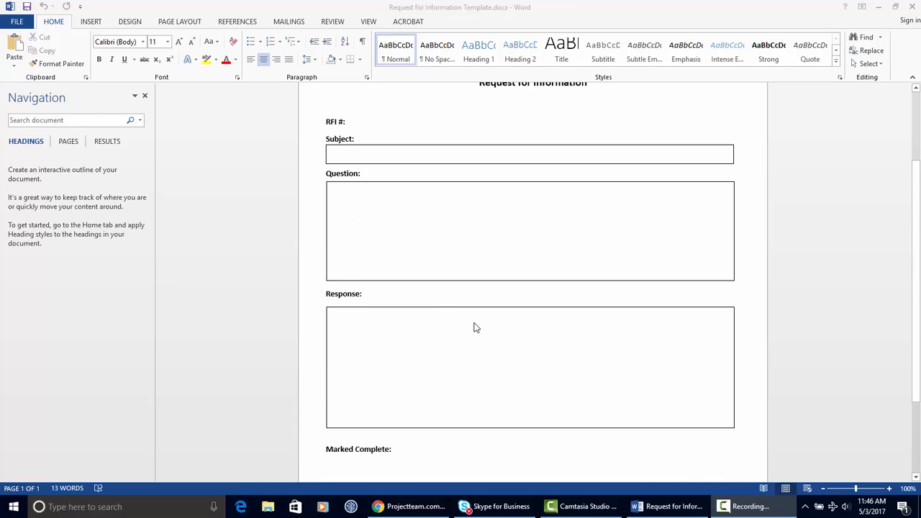
scroll(432, 323, down, 3)
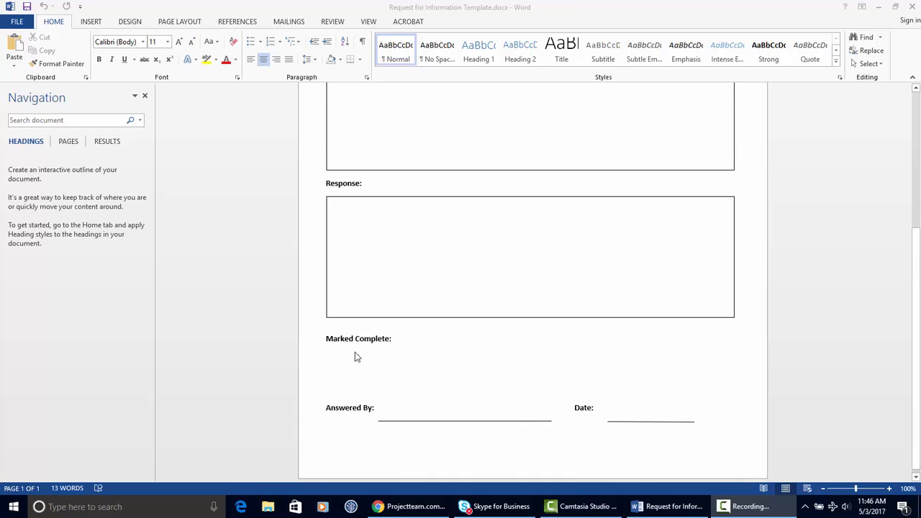
scroll(381, 374, down, 1)
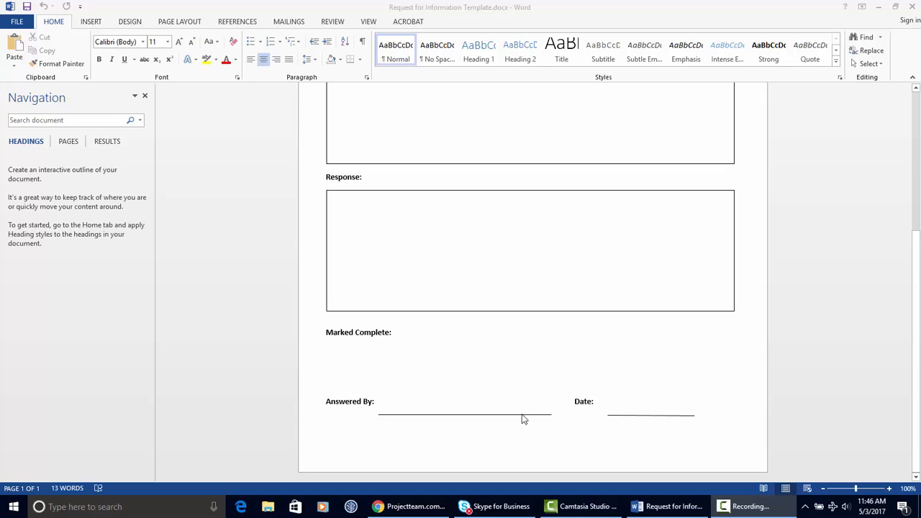
scroll(622, 408, up, 6)
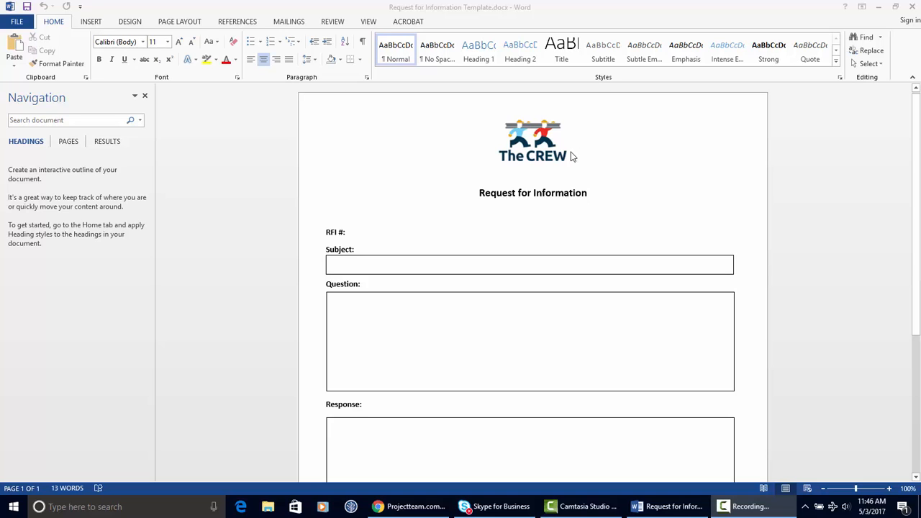
scroll(592, 269, down, 1)
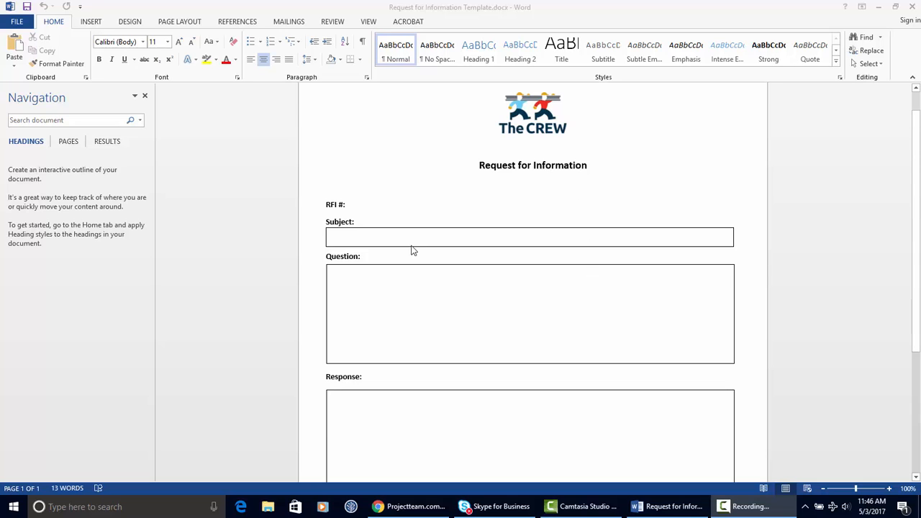
scroll(422, 390, down, 6)
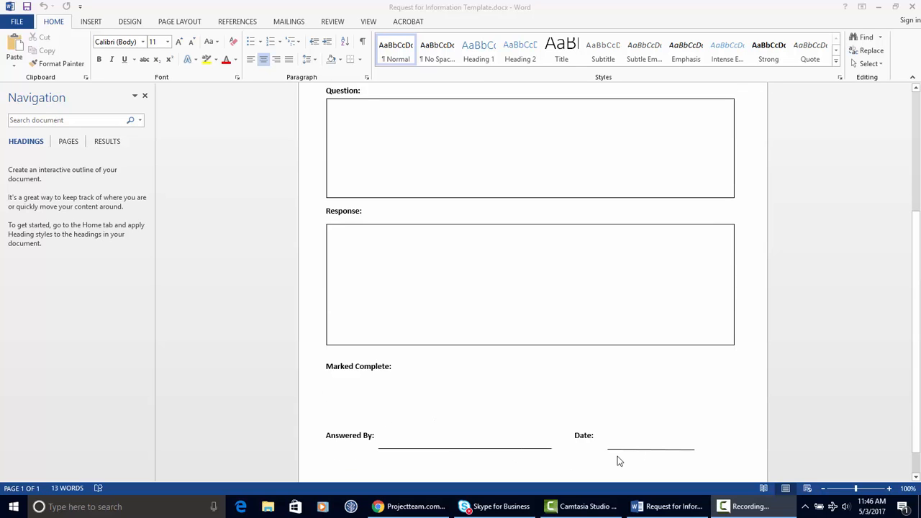
scroll(467, 299, up, 7)
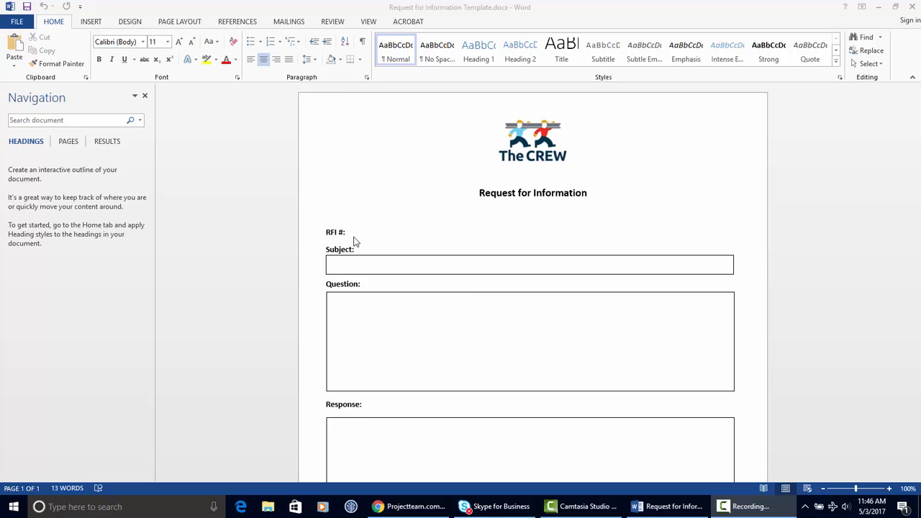
scroll(393, 252, down, 3)
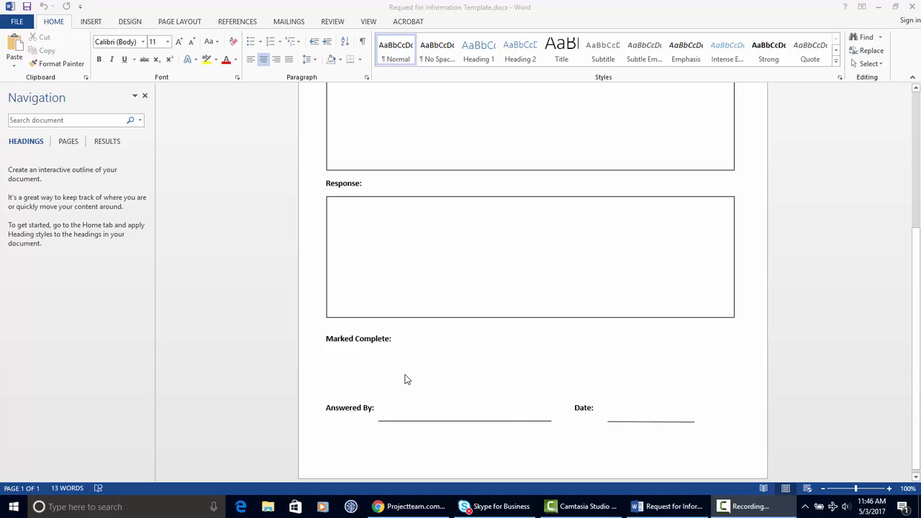
scroll(486, 380, up, 3)
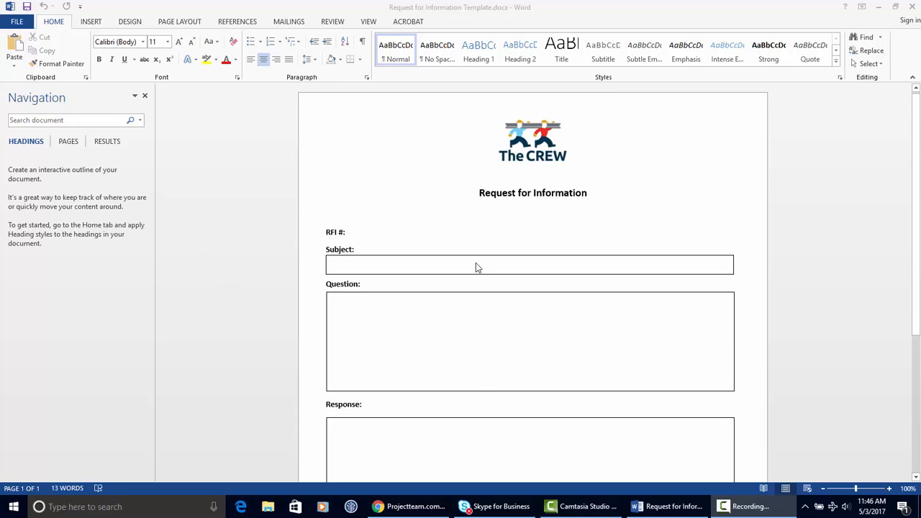
click(17, 25)
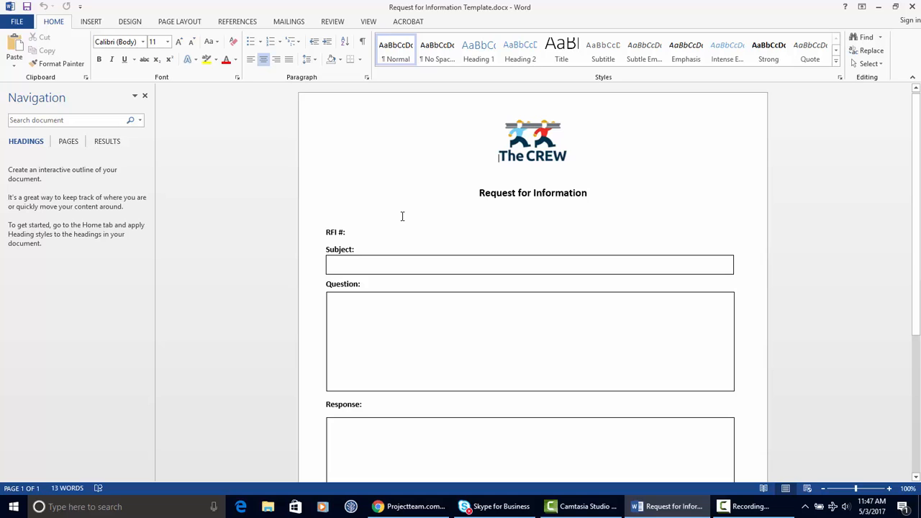
Step: Search the computer for Adobe Acrobat DC and launch it
click(153, 507)
text(aco)
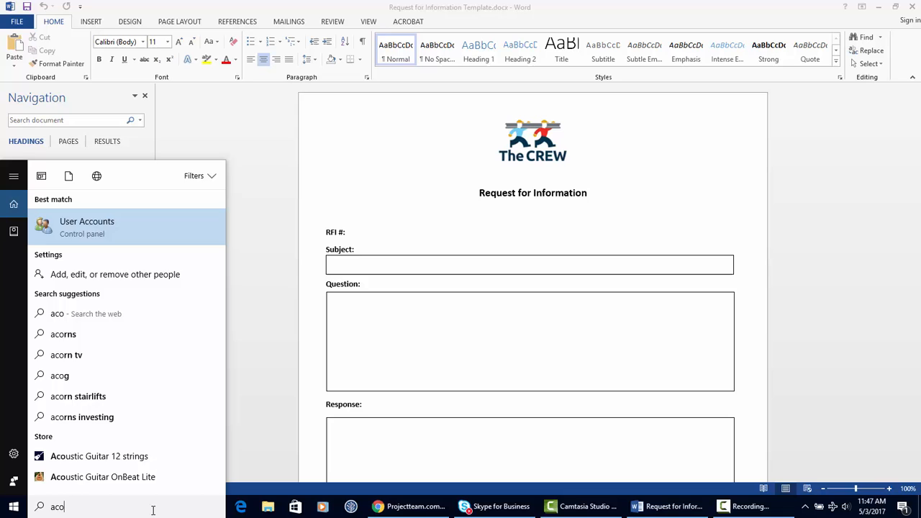
key(BackSpace)
text(r)
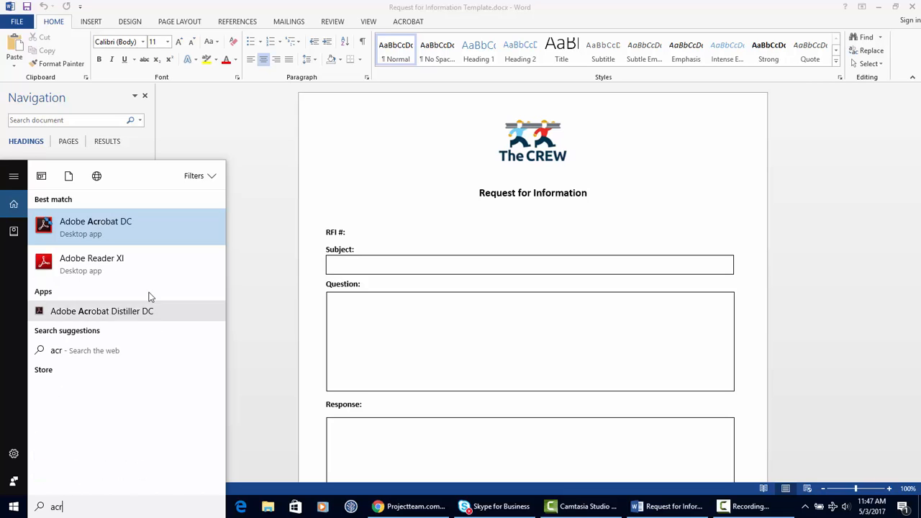
click(98, 224)
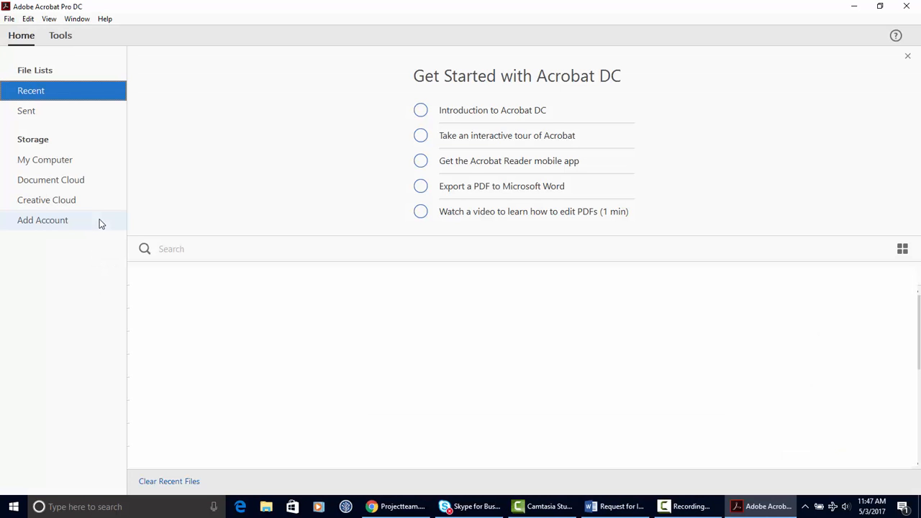
Step: Start creating a PDF from a single file and select Request for Information Template.docx on the Desktop as the source
click(61, 37)
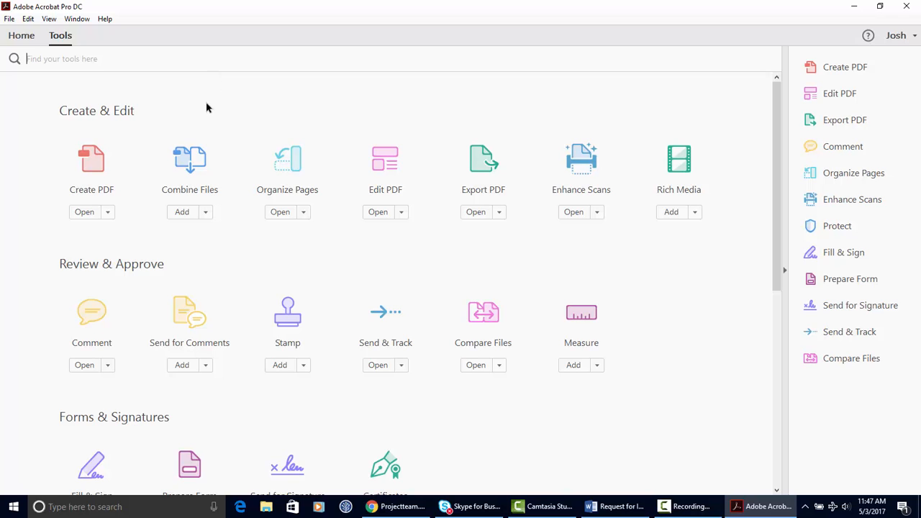
click(95, 174)
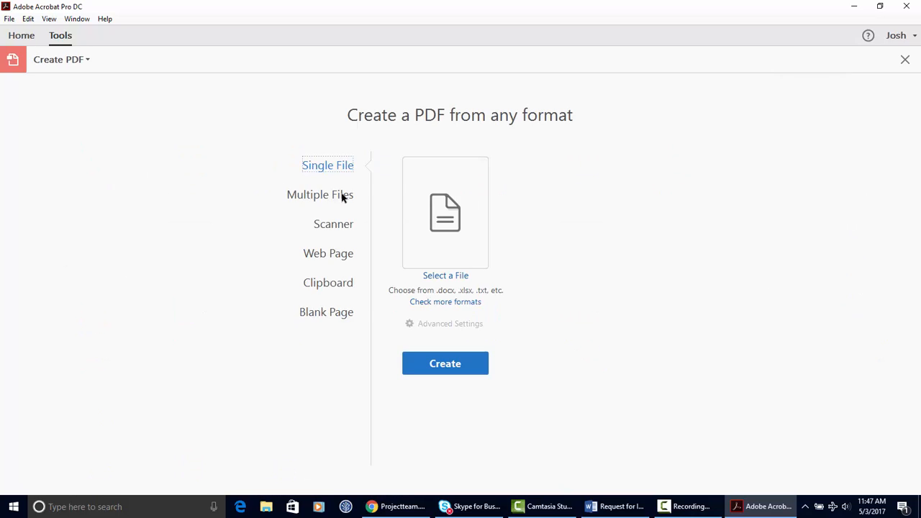
click(455, 278)
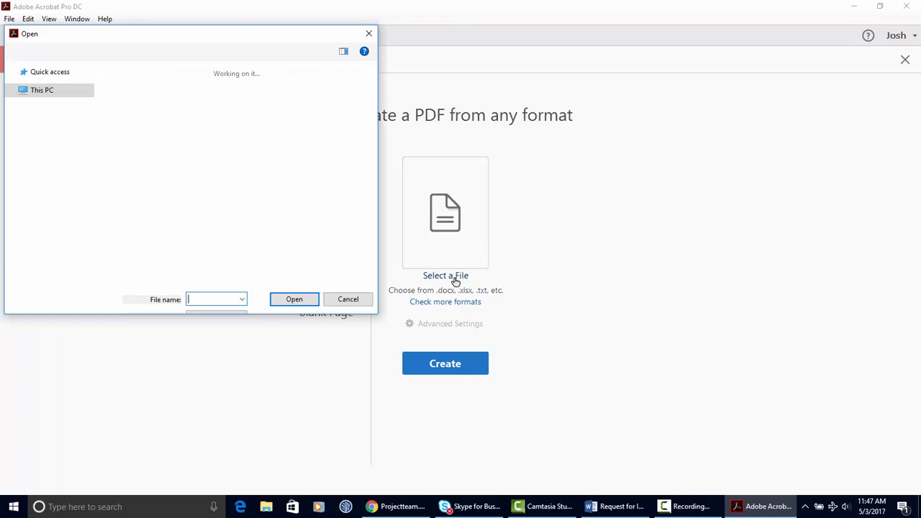
scroll(239, 249, down, 5)
scroll(240, 248, up, 2)
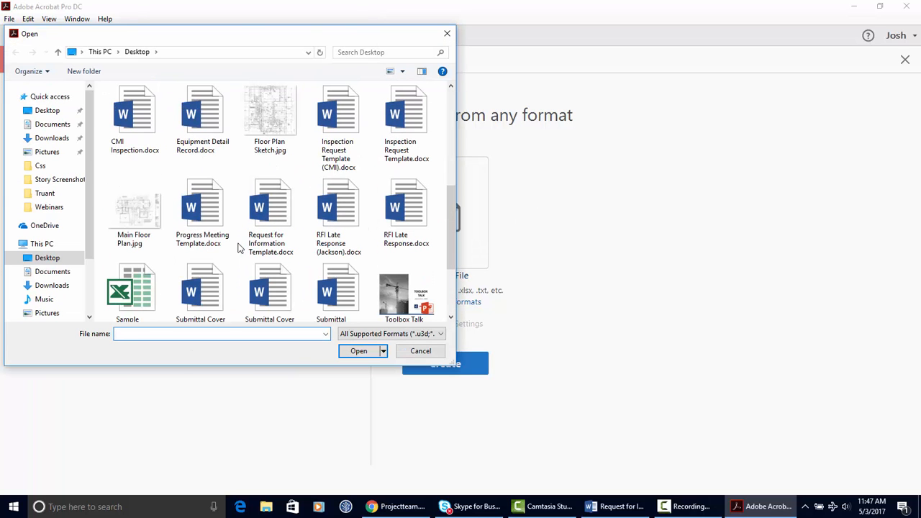
click(280, 214)
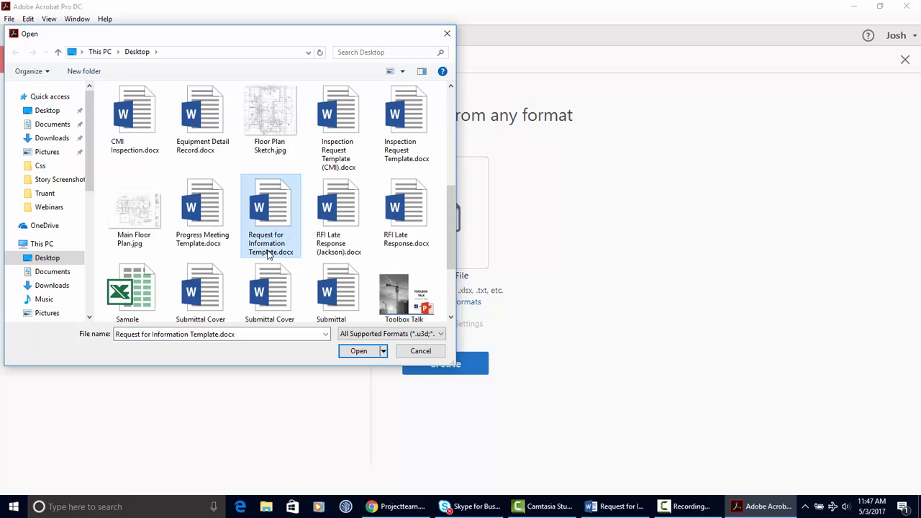
click(352, 354)
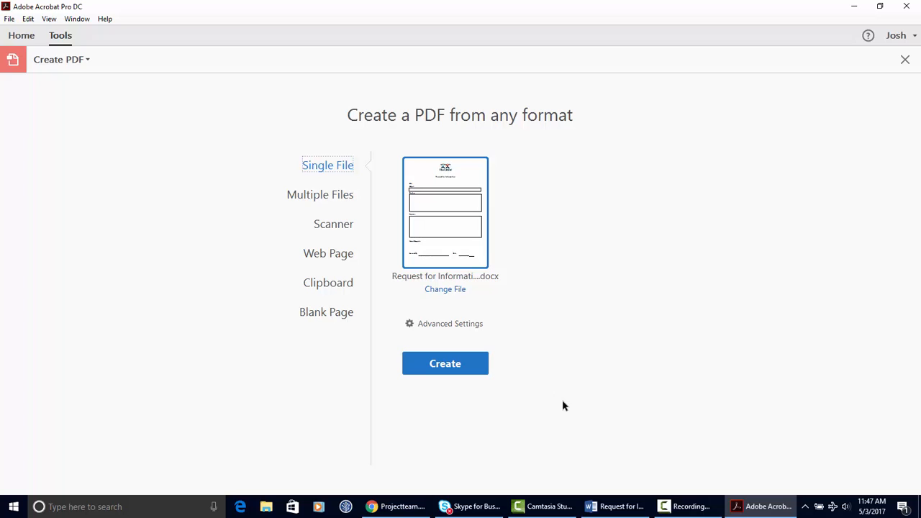
Step: Close the template in Word, then create the PDF from it in Acrobat and look over the converted page
click(615, 507)
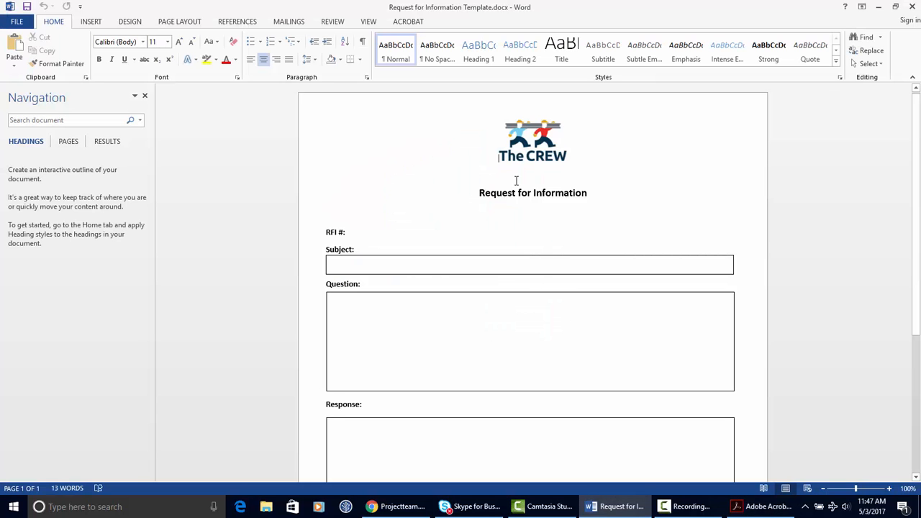
click(911, 8)
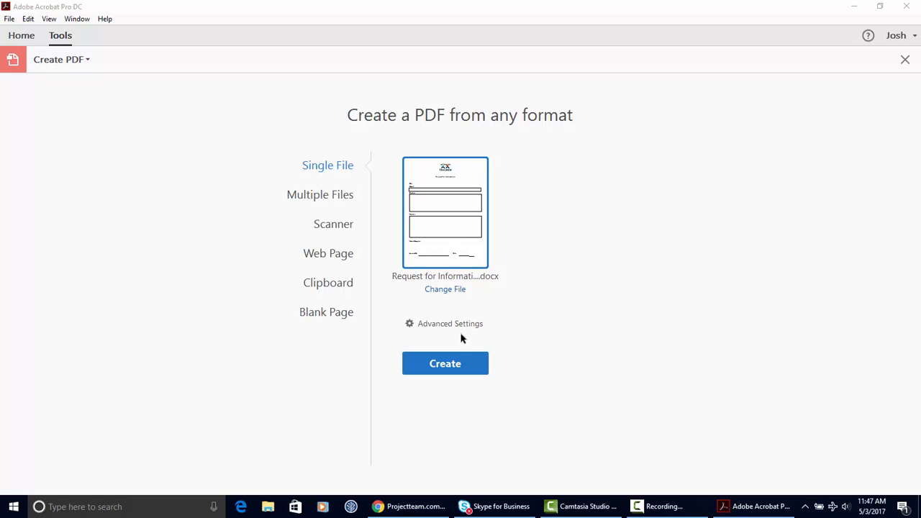
click(454, 364)
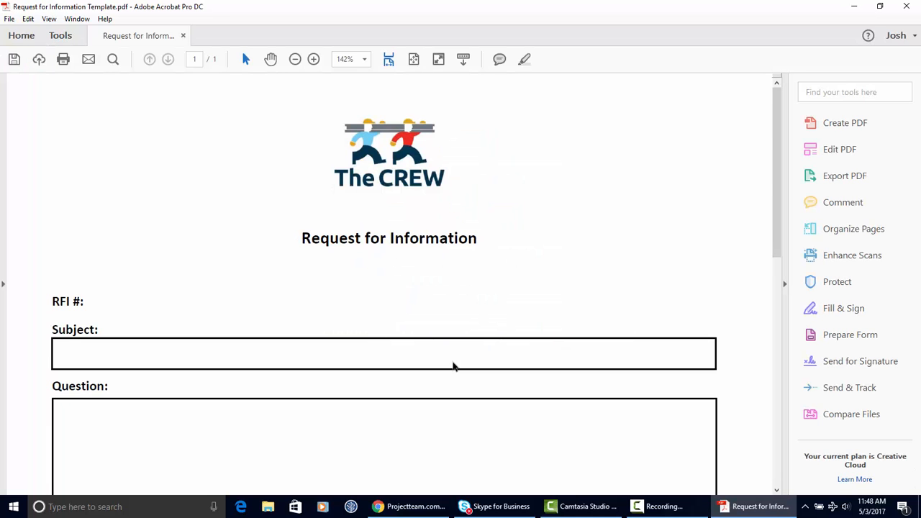
scroll(454, 366, down, 10)
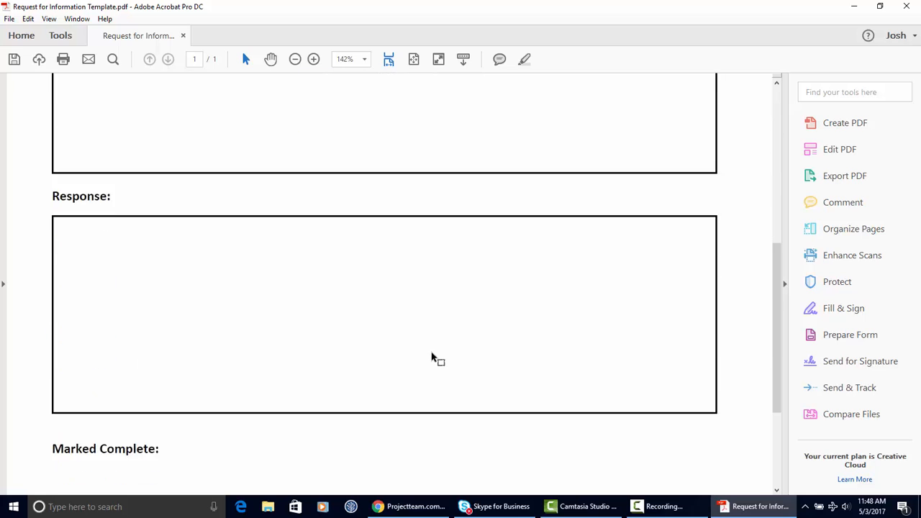
scroll(432, 358, up, 10)
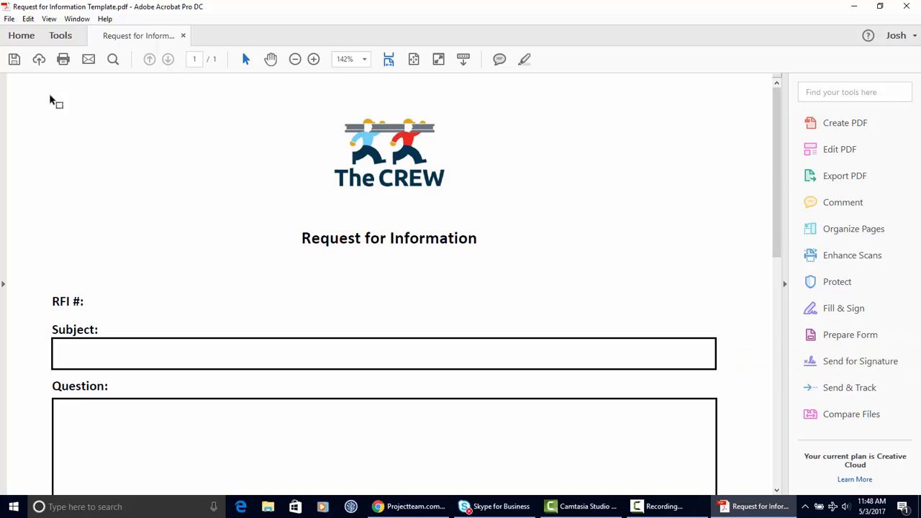
Step: Start the Prepare Form tool on the open Request for Information PDF, leaving the signature requirement off
click(67, 40)
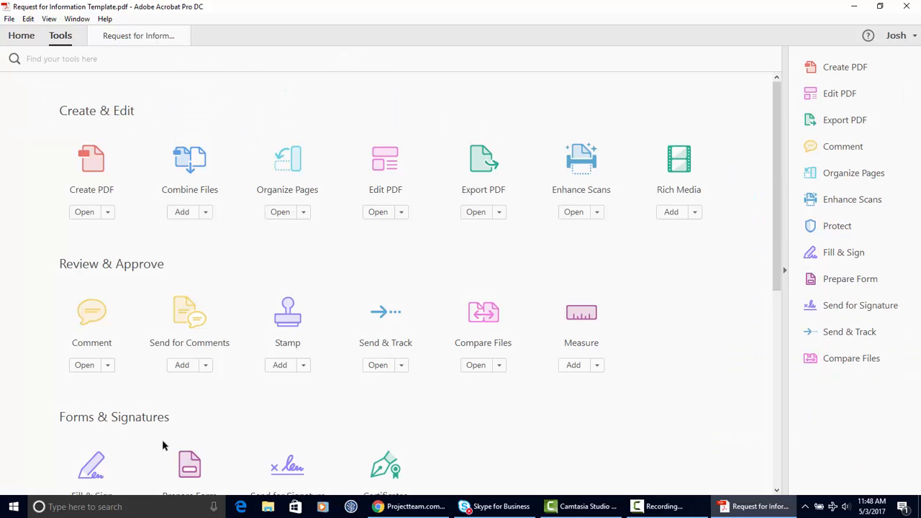
scroll(186, 453, down, 2)
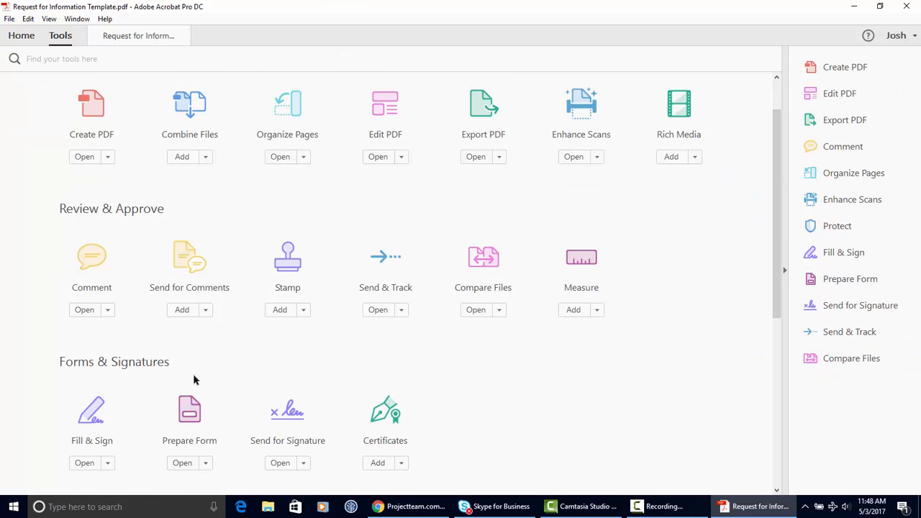
click(190, 412)
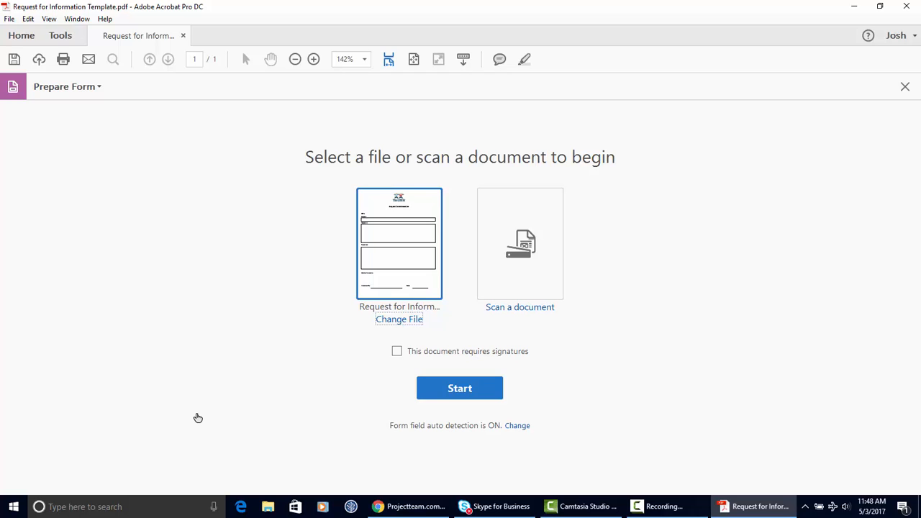
click(463, 396)
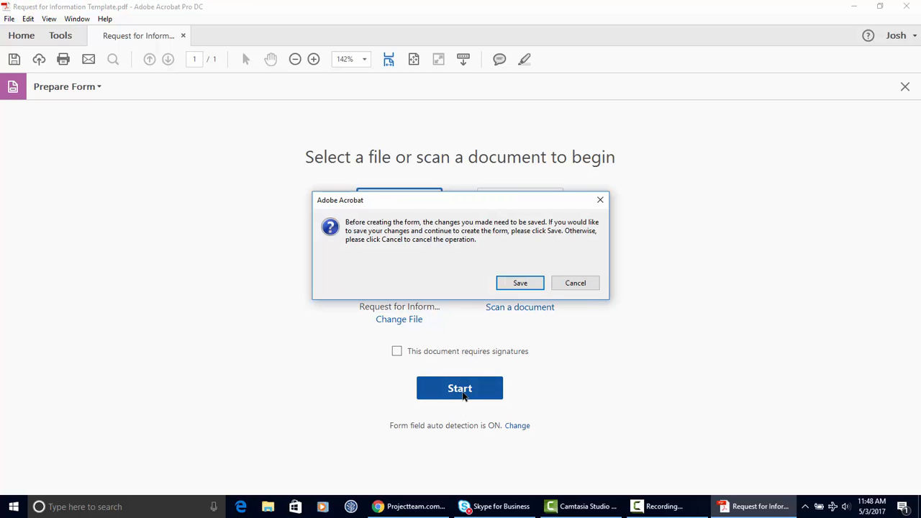
Step: Save the PDF to the Desktop as Request for Information Template.pdf, replacing the existing file
click(534, 282)
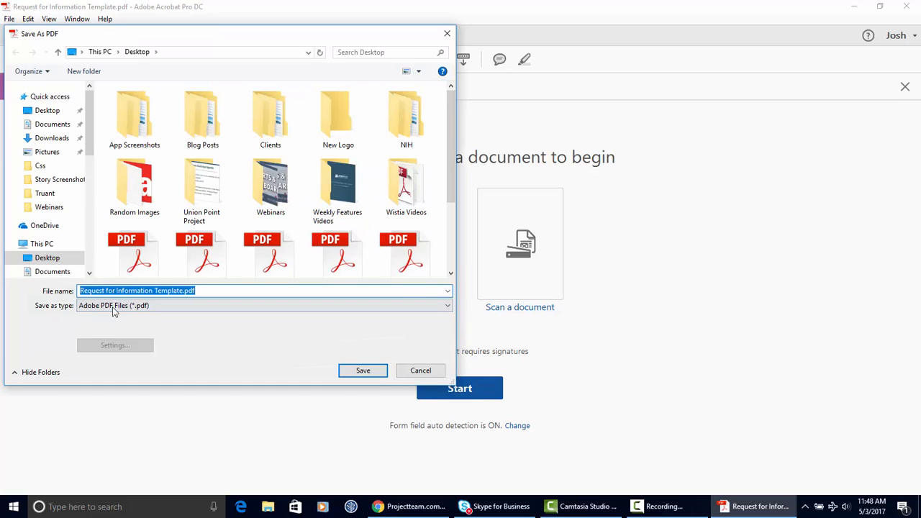
click(355, 371)
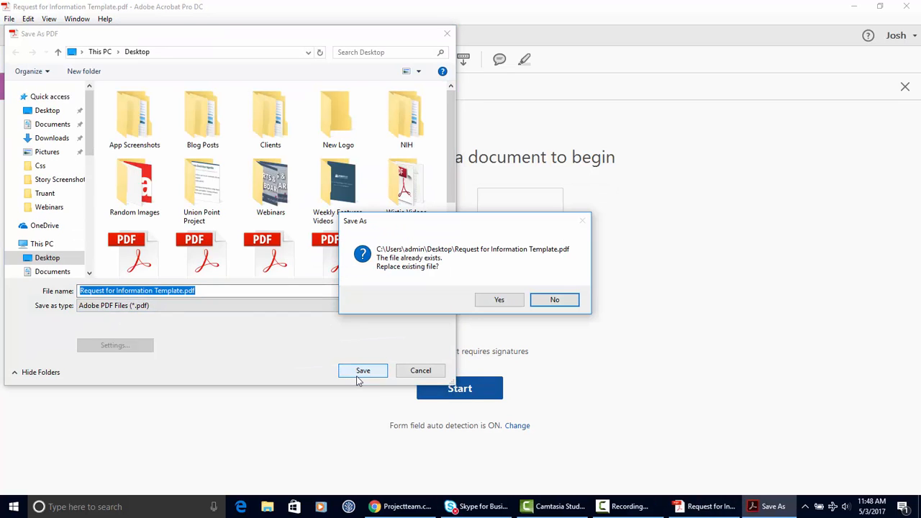
click(487, 308)
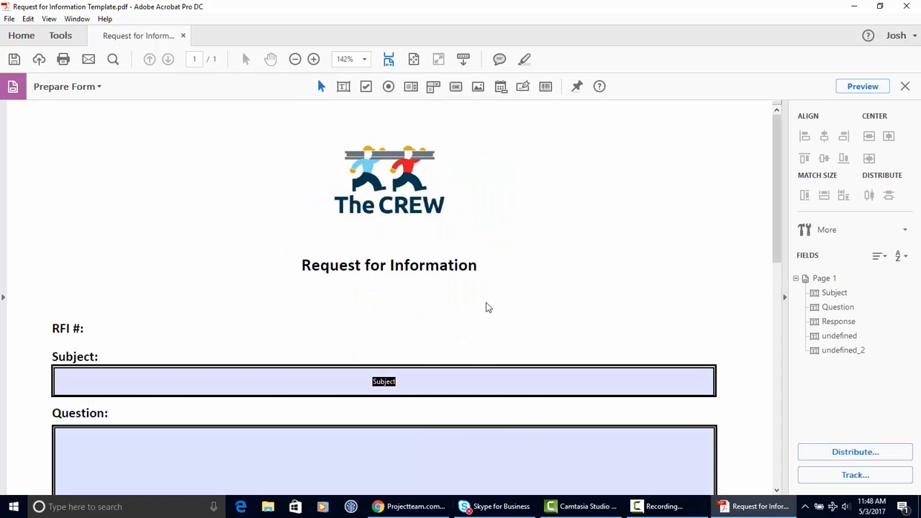
Step: Examine the automatically detected form fields along the whole page, from Subject to the sign-off lines
scroll(431, 308, down, 5)
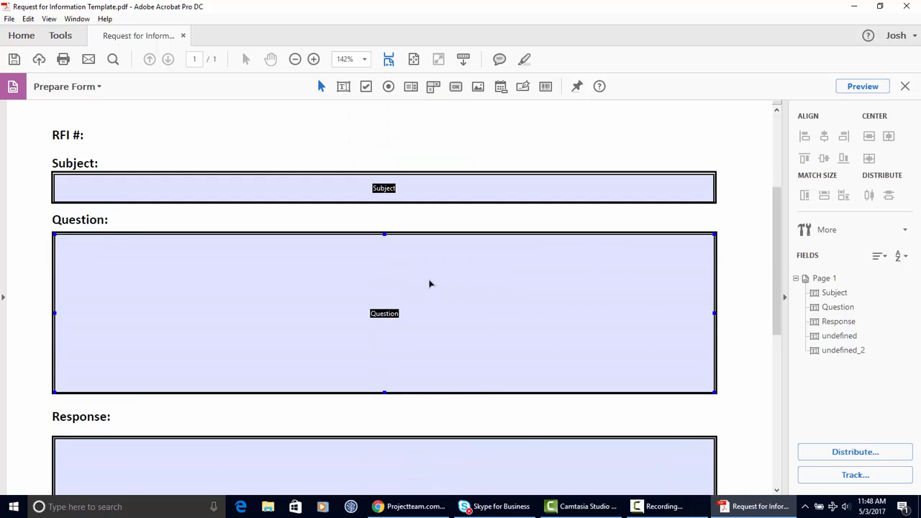
scroll(418, 305, down, 7)
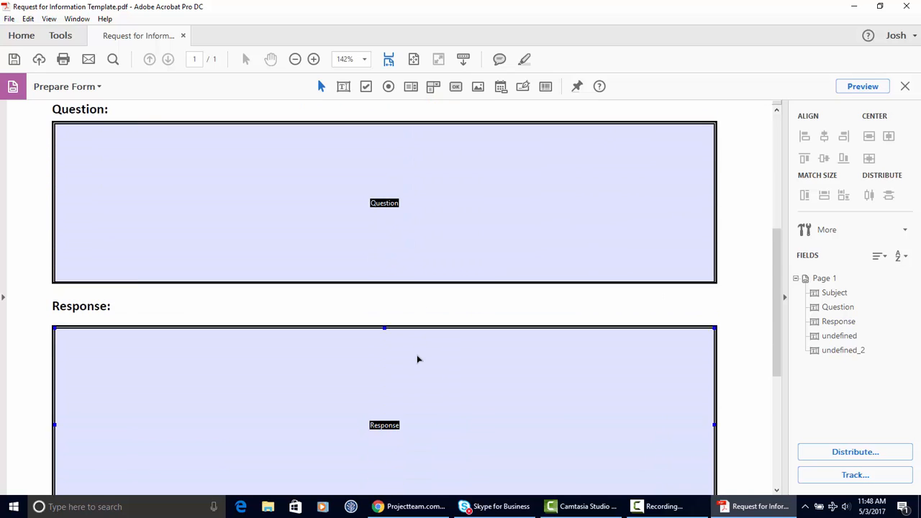
scroll(418, 358, down, 2)
scroll(418, 359, up, 10)
scroll(418, 359, up, 2)
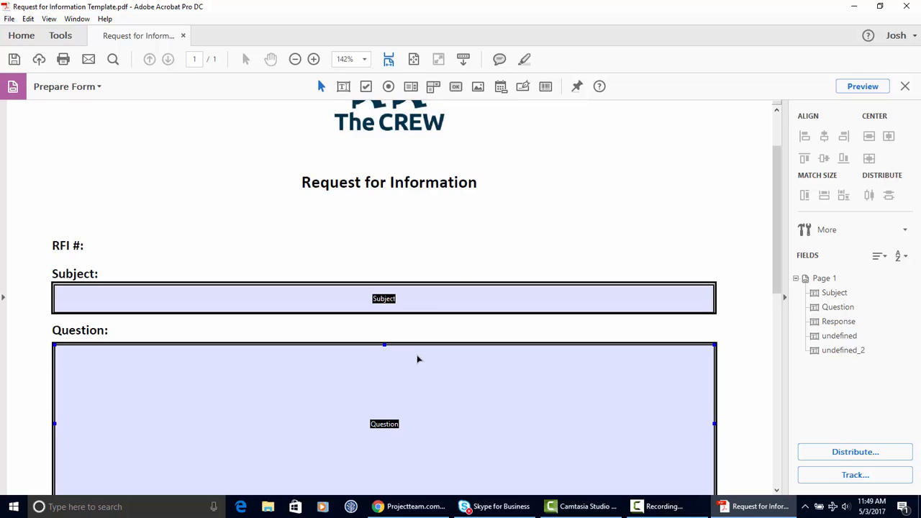
scroll(469, 268, up, 2)
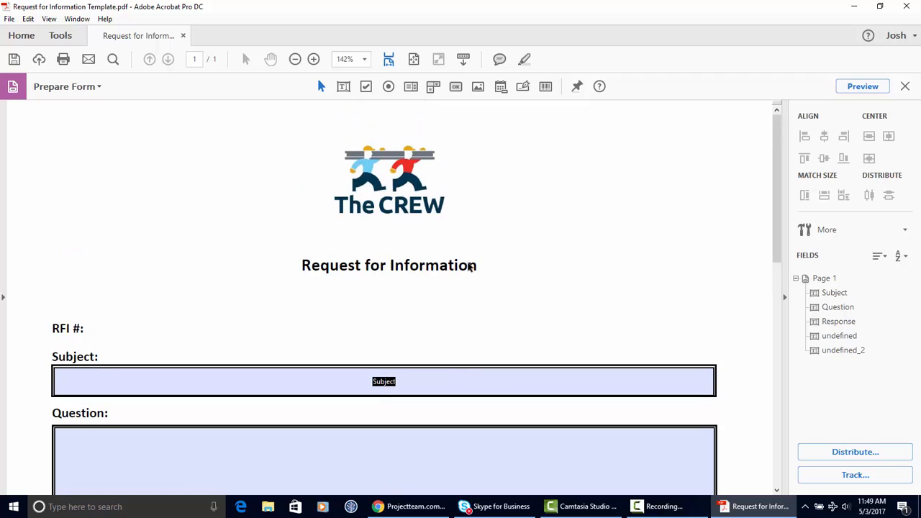
Step: Switch to ProjectTeam.com in Chrome and check the Rebar Spliced Detail request's fields and its additional document actions, including Merge to Template
click(418, 506)
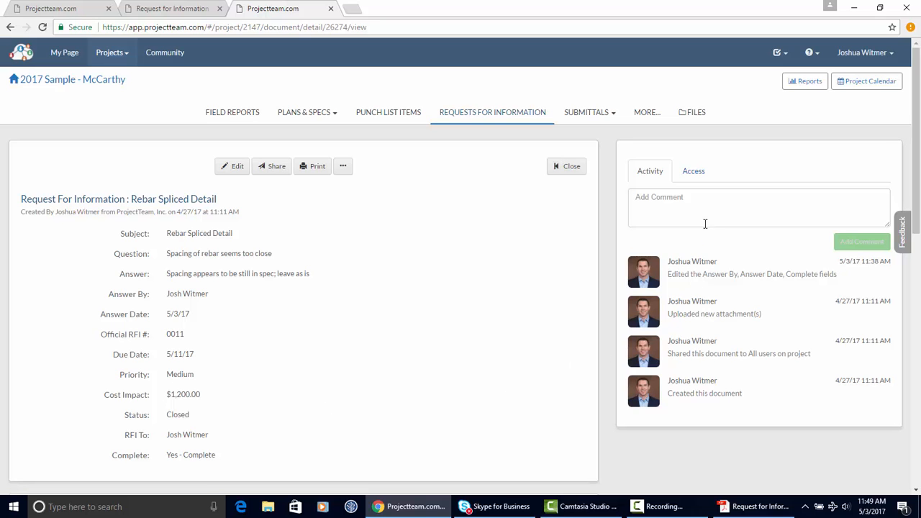
drag(915, 185, 915, 142)
scroll(468, 314, down, 1)
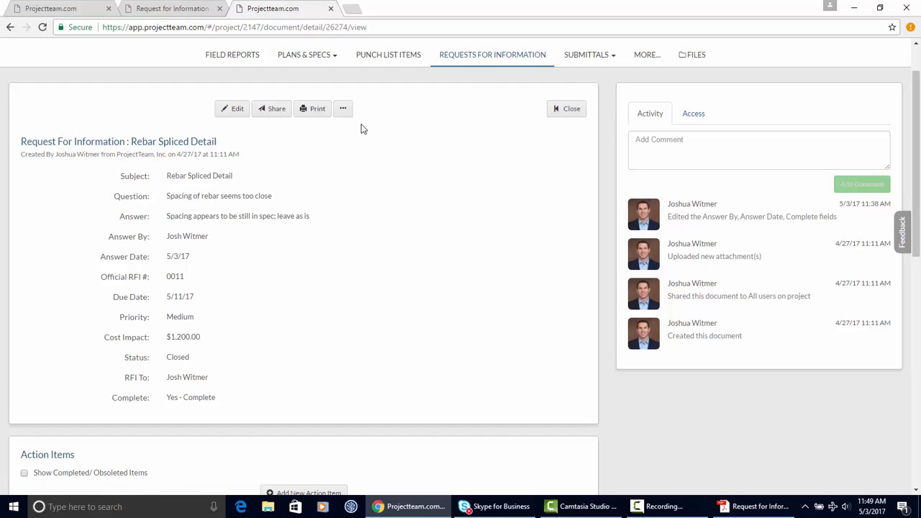
click(344, 110)
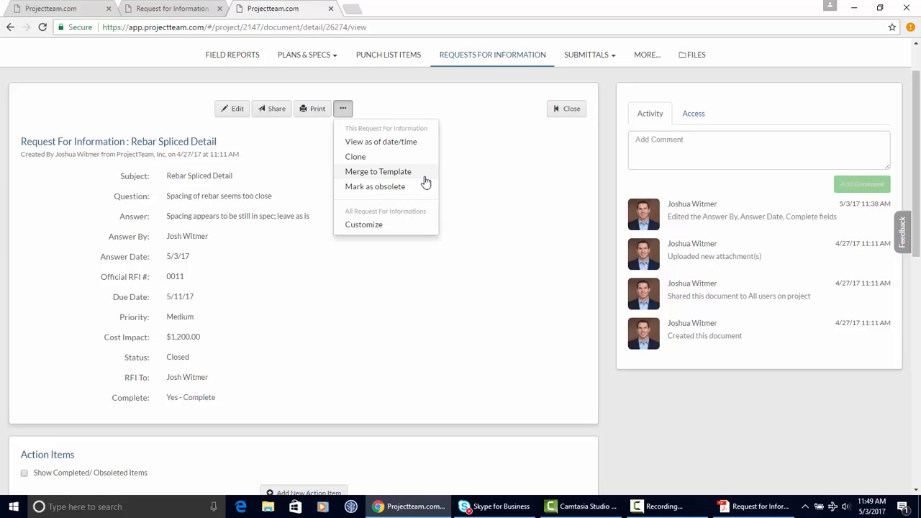
click(474, 186)
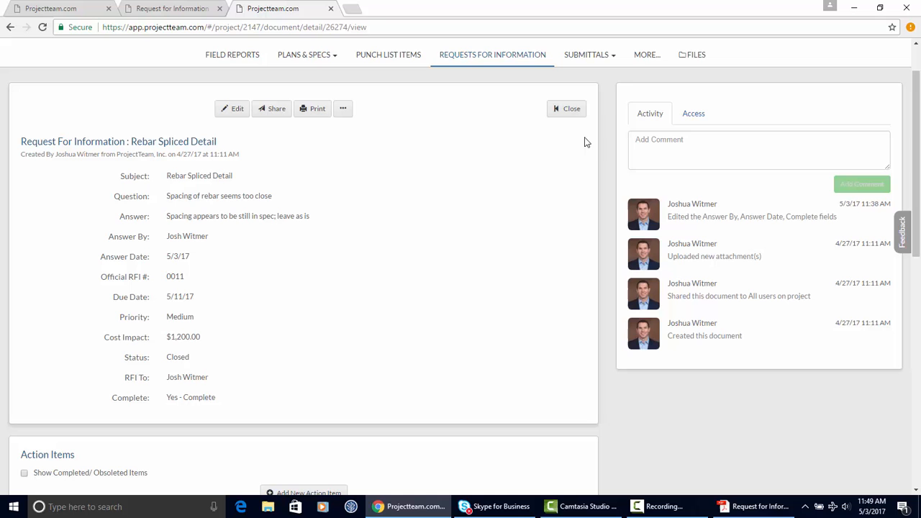
Step: Open the project's Merge Templates log from all project form types and start adding a new merge template
click(648, 57)
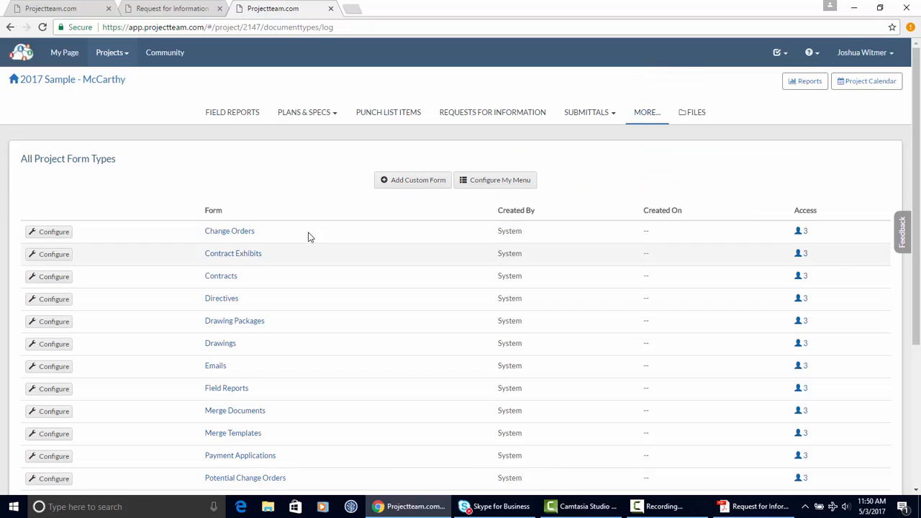
scroll(243, 331, down, 3)
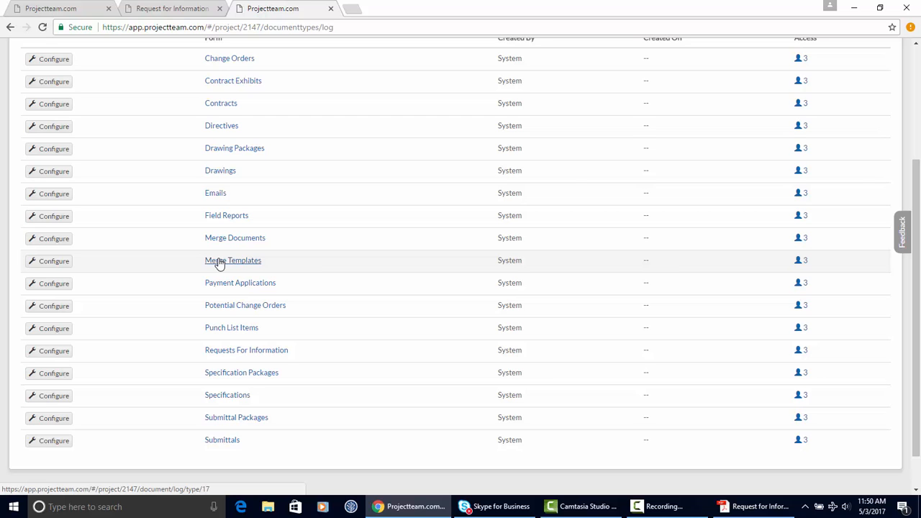
click(219, 262)
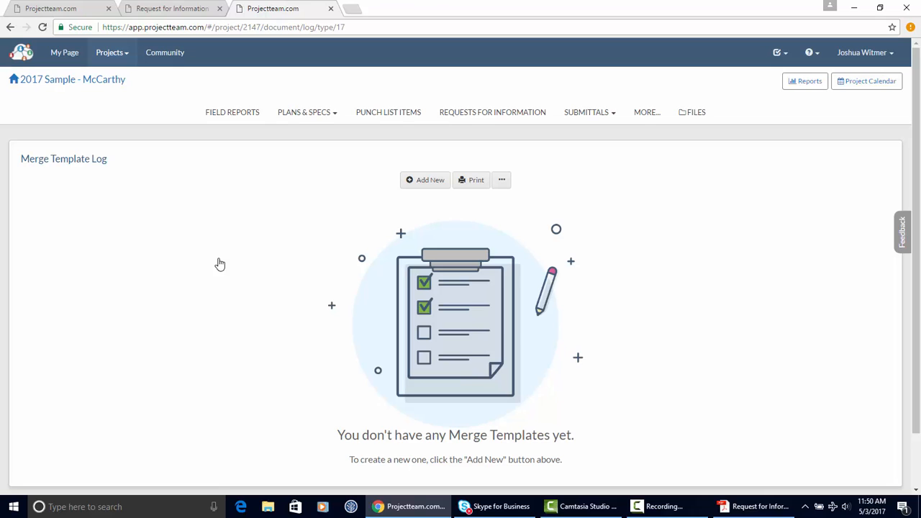
click(420, 182)
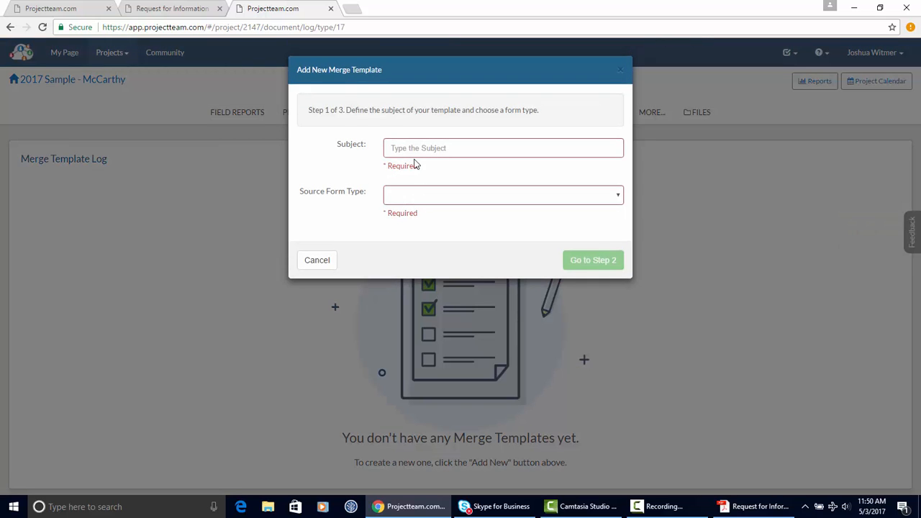
Step: Set the merge template's subject to RFI Template (PDF) and its source form type to Requests For Information, and continue to step 2
click(419, 149)
text(RFI T)
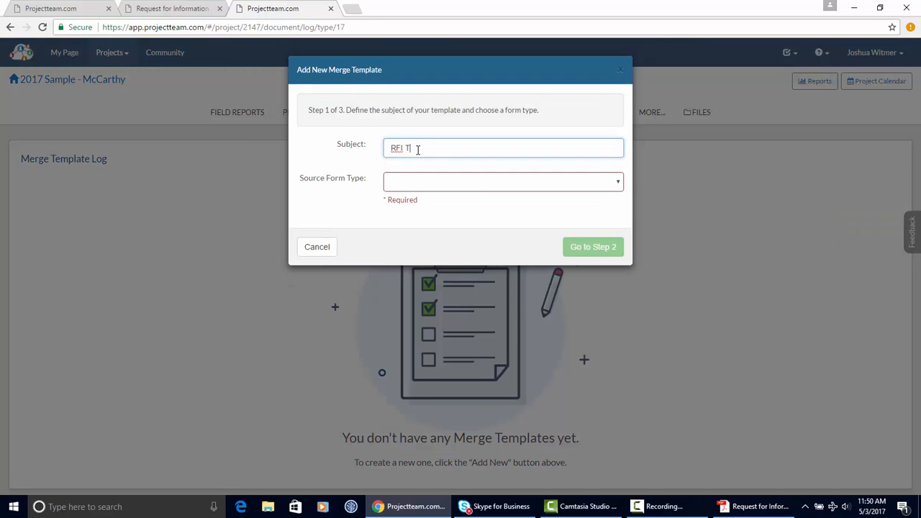
text(emplate (PDF))
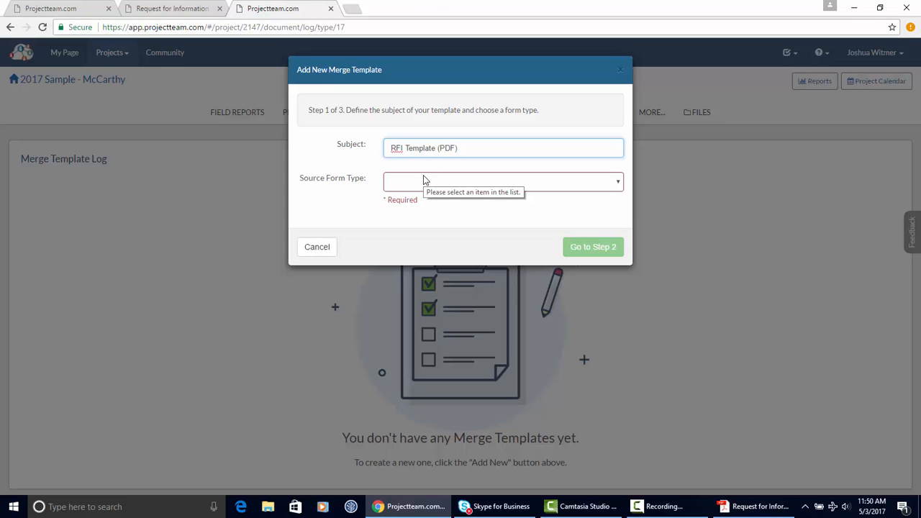
click(479, 187)
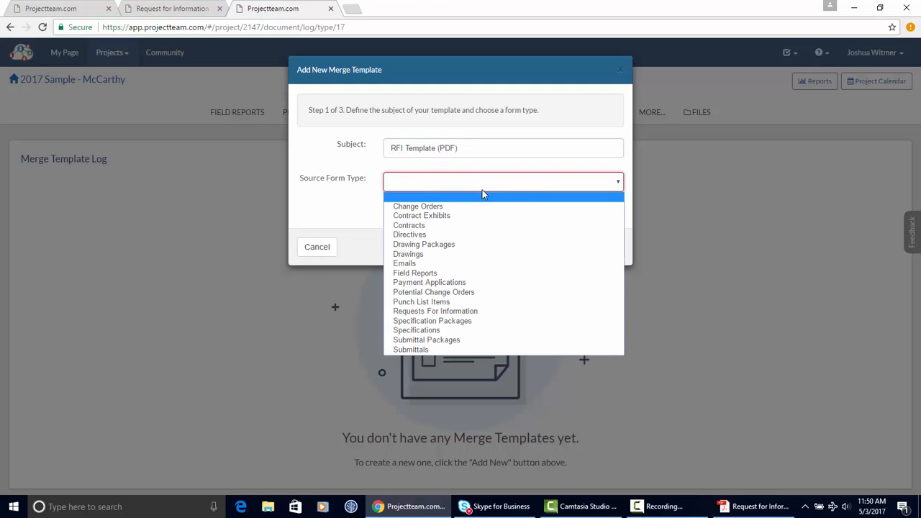
click(468, 311)
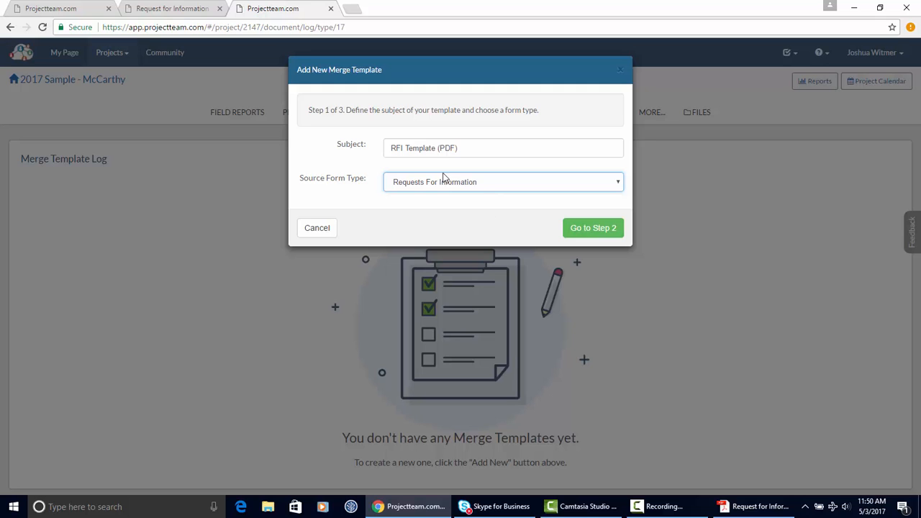
click(589, 227)
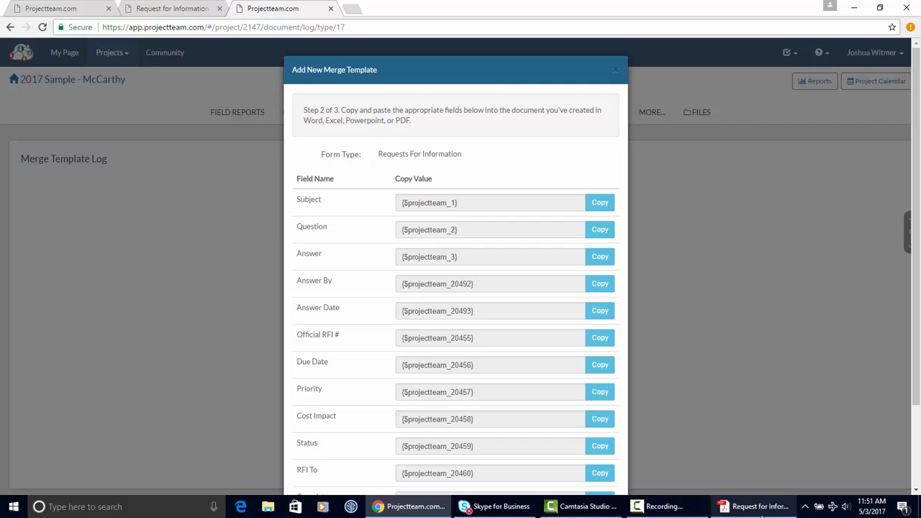
Step: Switch to the PDF form in Acrobat and examine the Subject and Question fields that need merge codes
click(753, 507)
scroll(583, 306, down, 3)
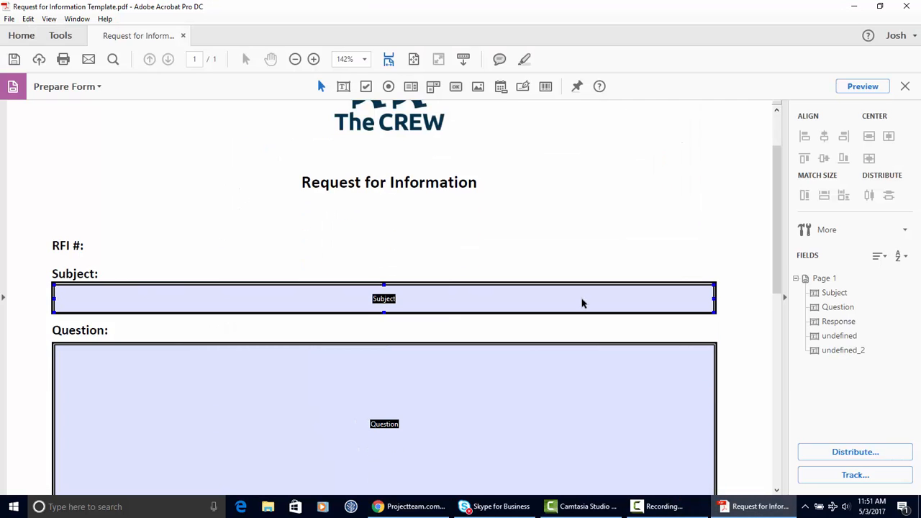
click(491, 279)
click(346, 305)
click(399, 467)
Step: Copy the Subject merge code {$projectteam_1} from ProjectTeam.com and paste it as the name of the PDF's Subject text field in Acrobat
click(410, 506)
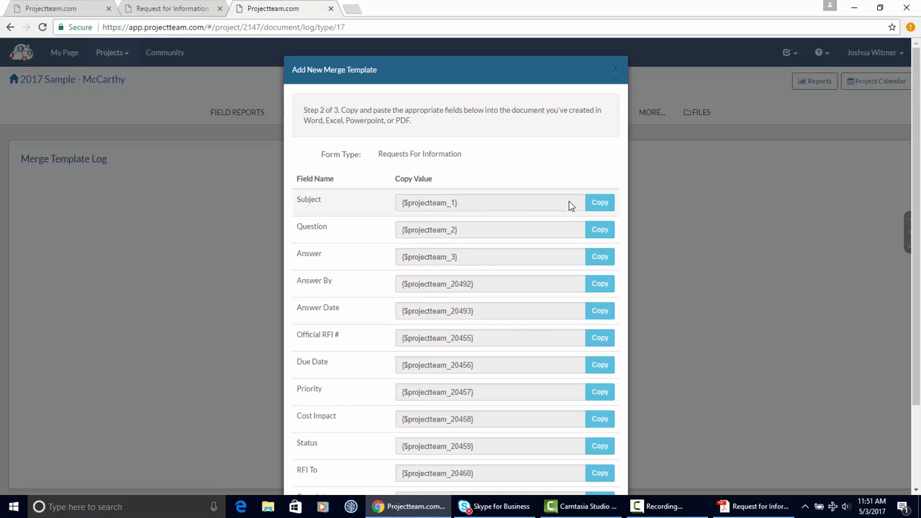
click(594, 205)
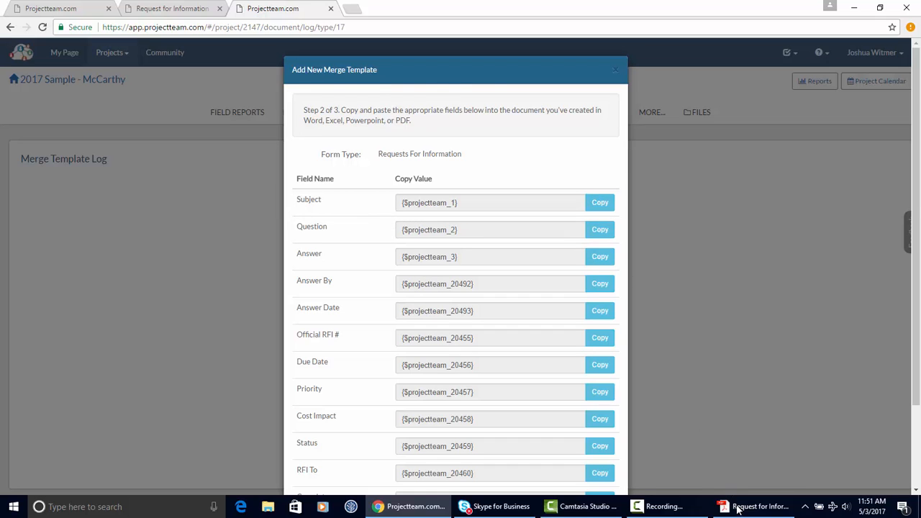
click(738, 509)
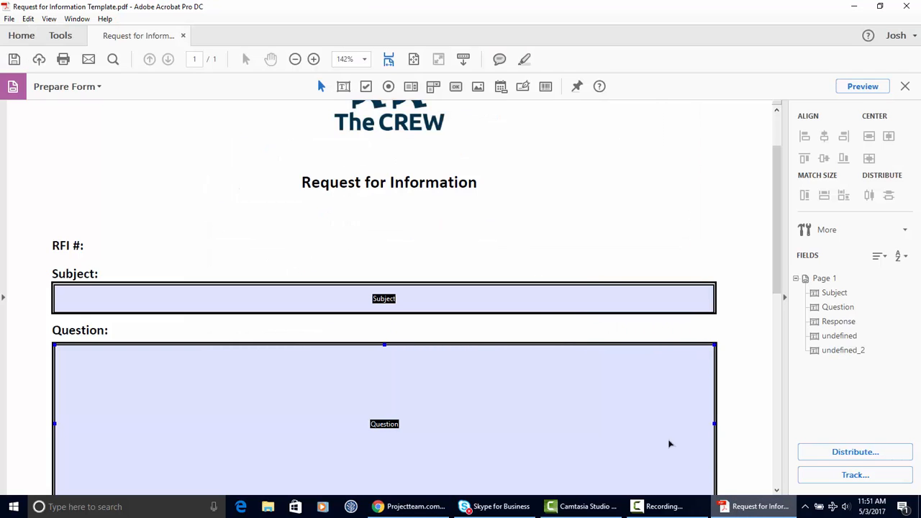
double_click(502, 301)
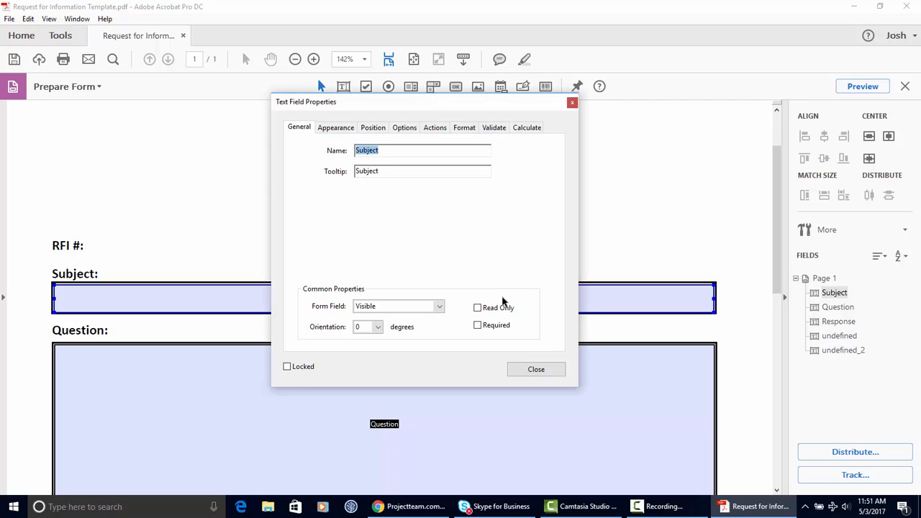
key(ctrl+v)
click(494, 311)
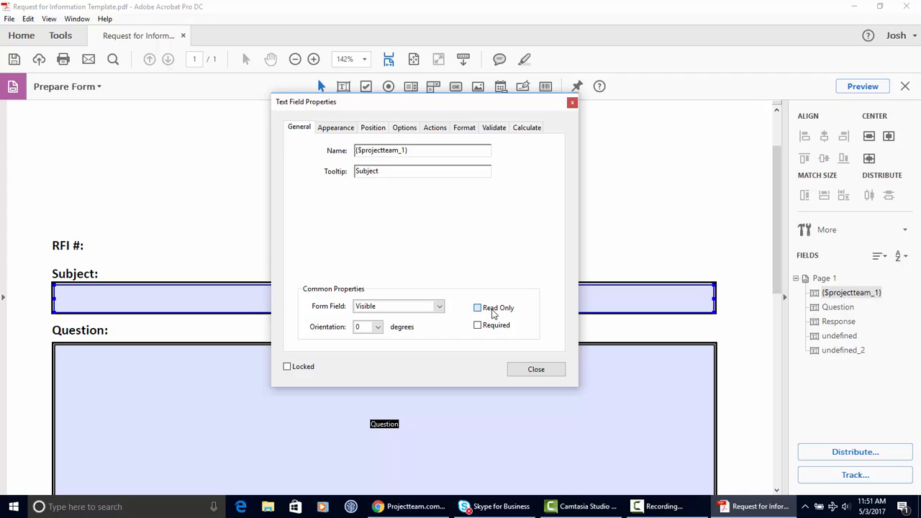
Step: Set the font size of the Subject text field to 12
click(341, 130)
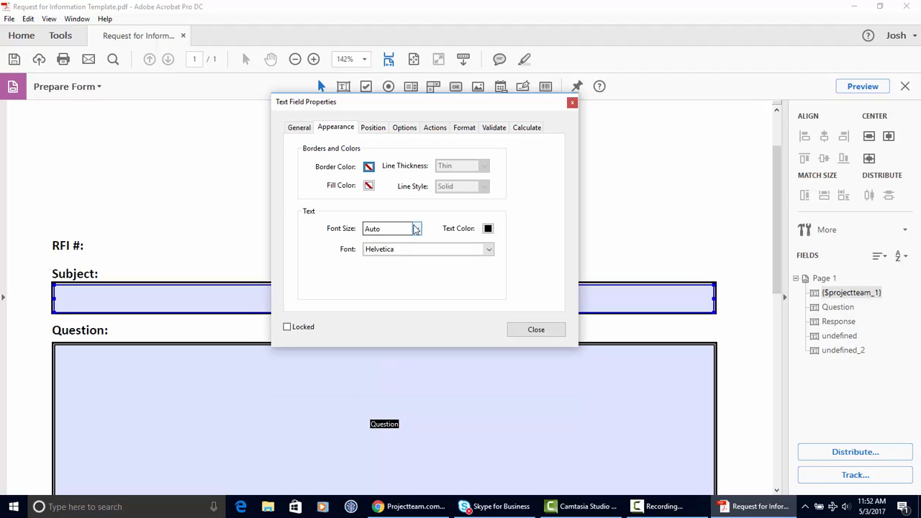
click(415, 229)
click(398, 301)
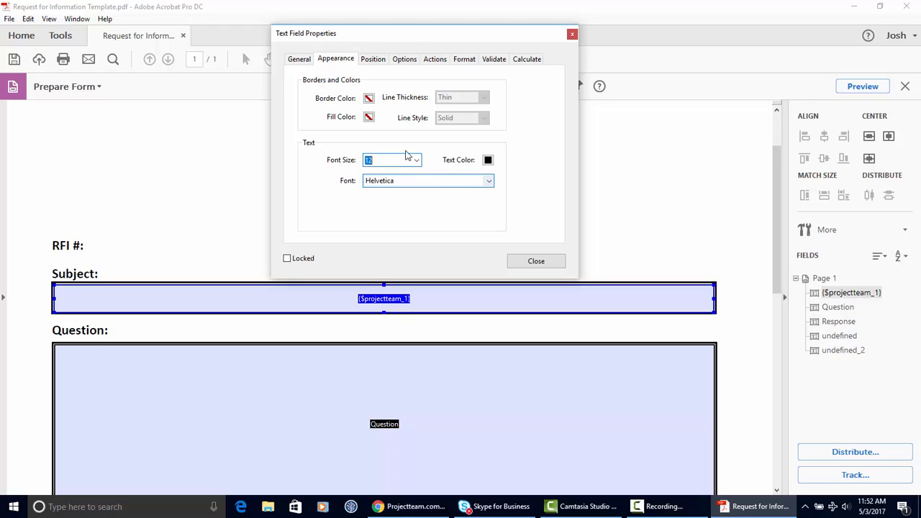
Step: Keep the Subject field's alignment at Left, turn on its Multi-line option and close the field properties
click(403, 60)
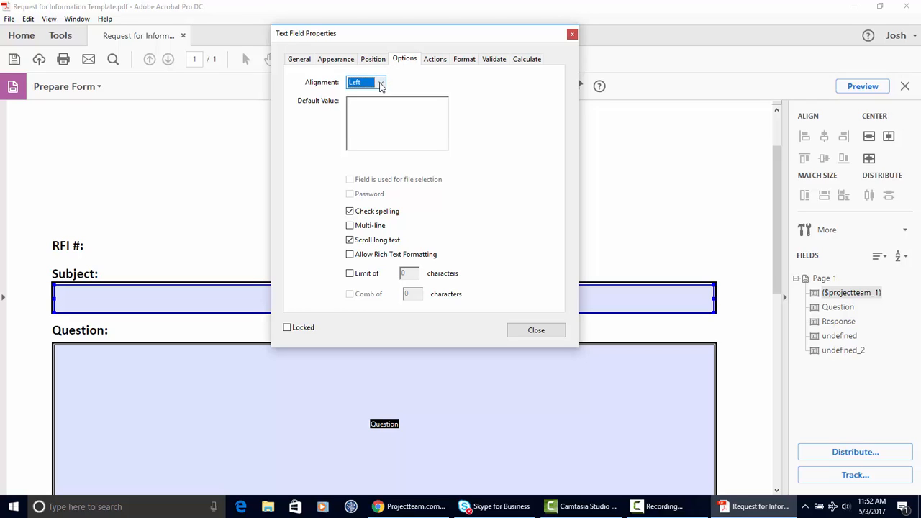
click(380, 83)
click(378, 95)
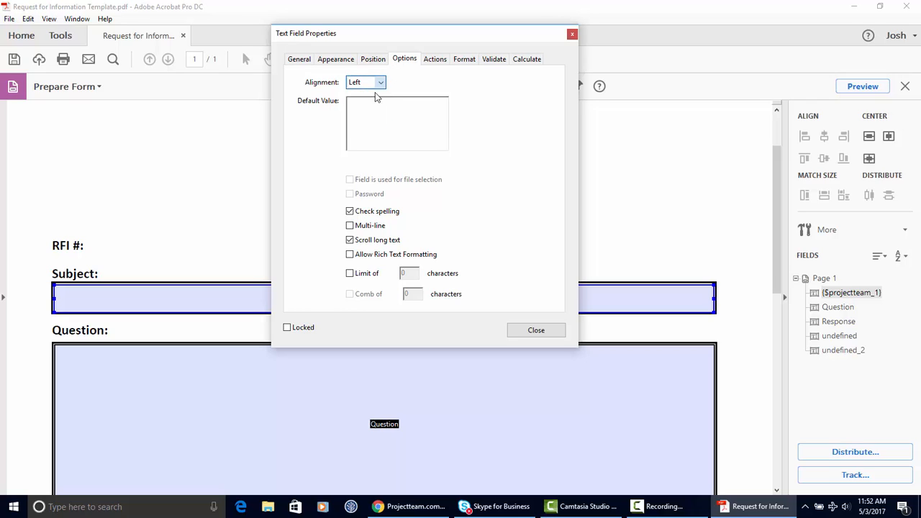
click(381, 229)
click(530, 336)
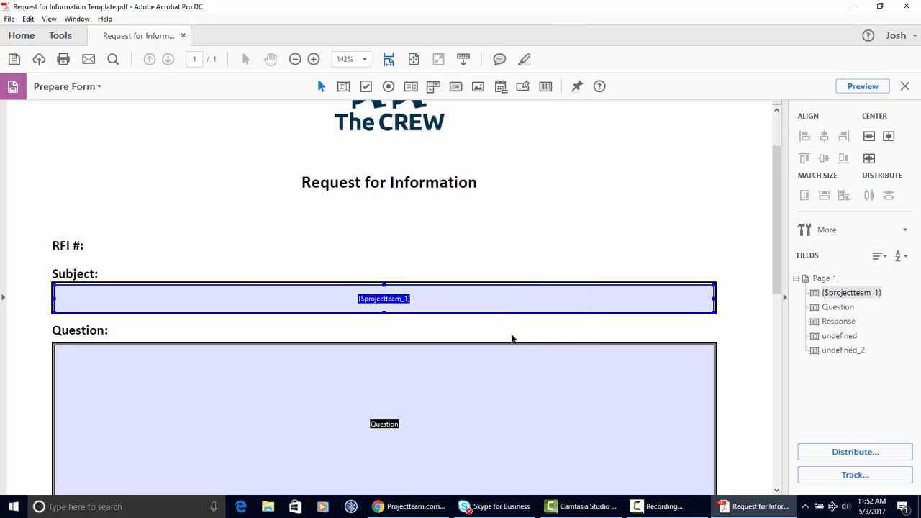
Step: Rename the Question text field with the merge code {$projectteam_2} copied from ProjectTeam.com, and mark the field Read Only
scroll(374, 322, down, 4)
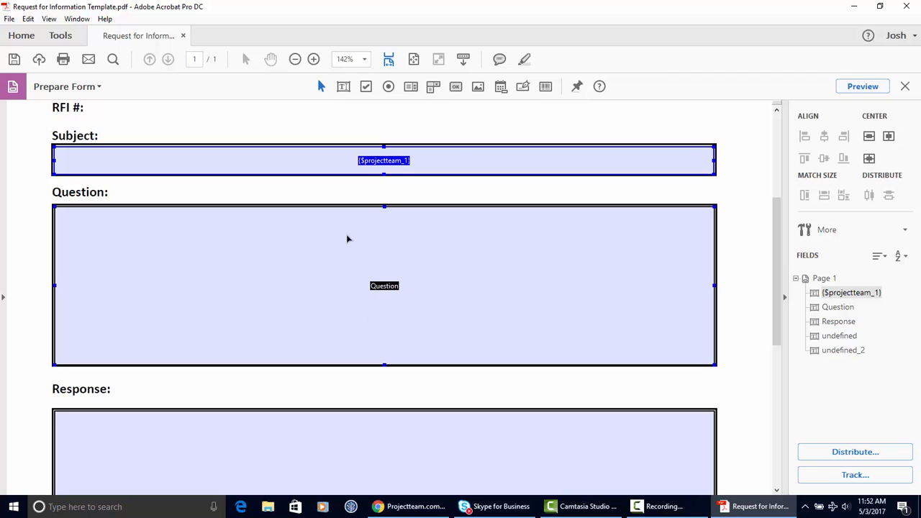
double_click(350, 253)
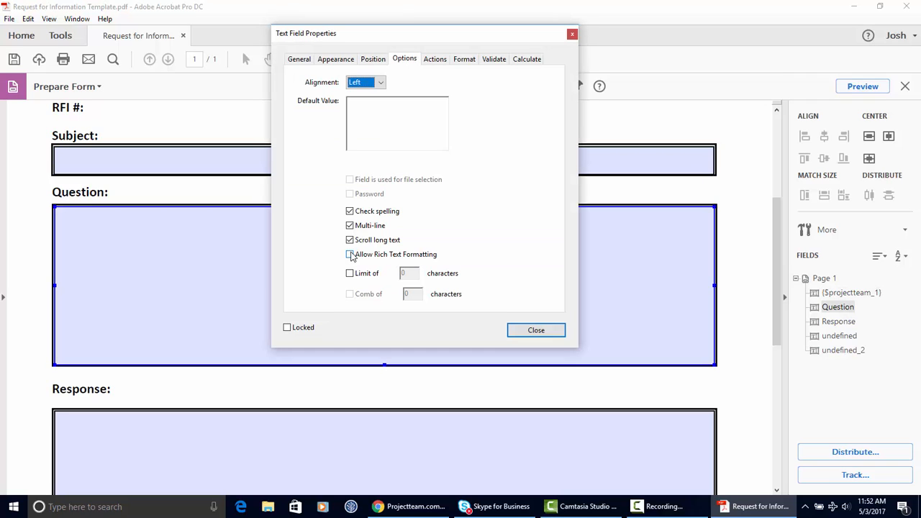
click(308, 63)
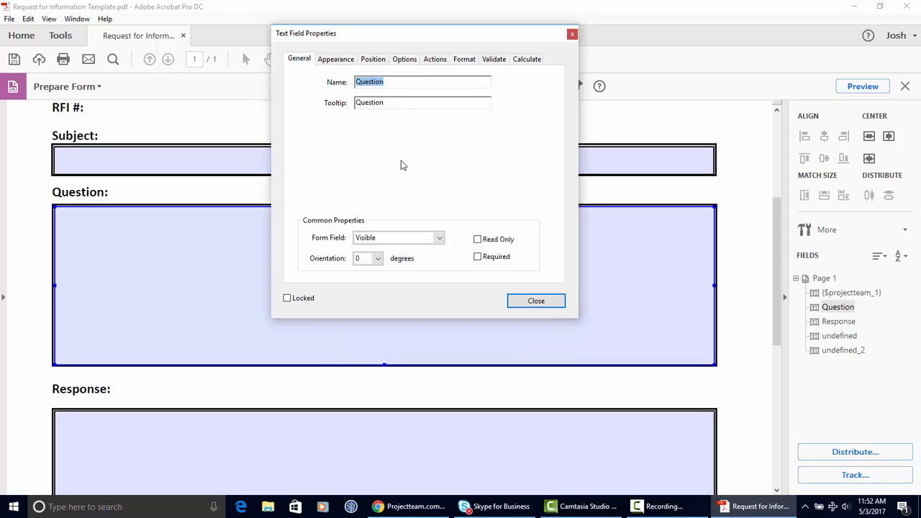
click(416, 507)
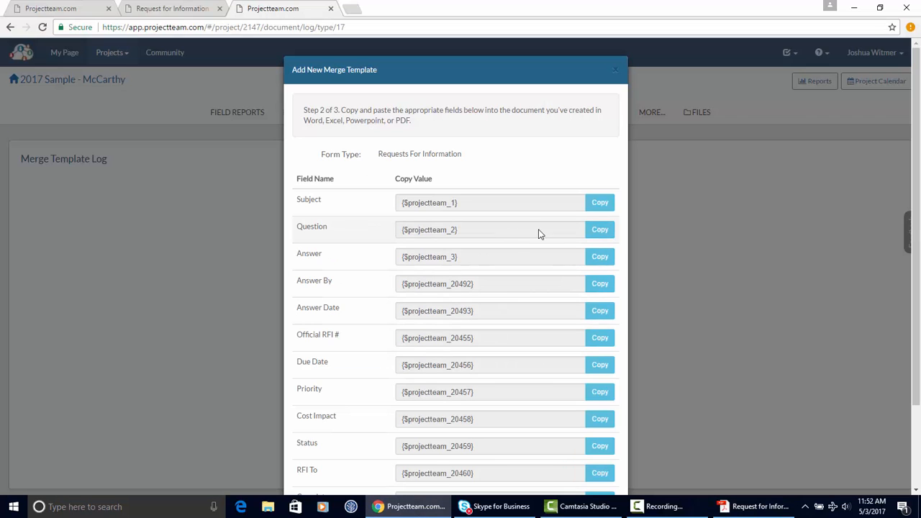
click(599, 231)
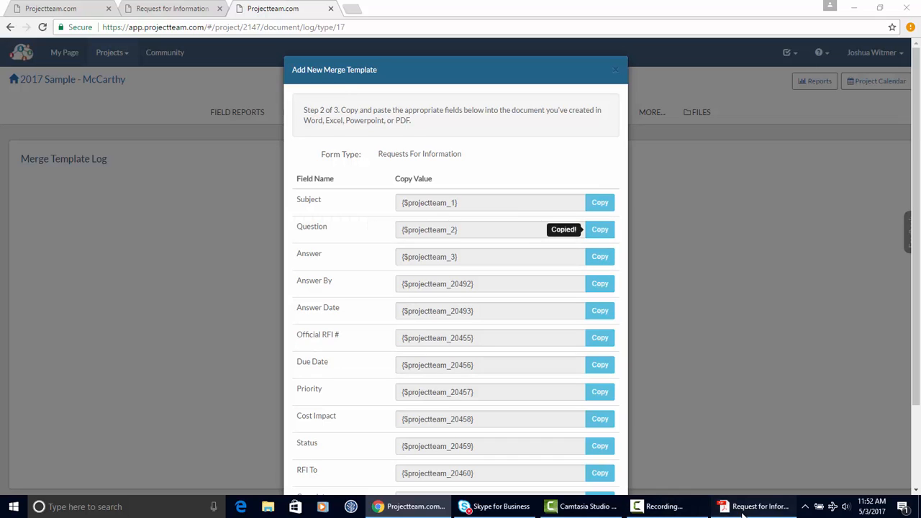
click(756, 506)
key(ctrl+v)
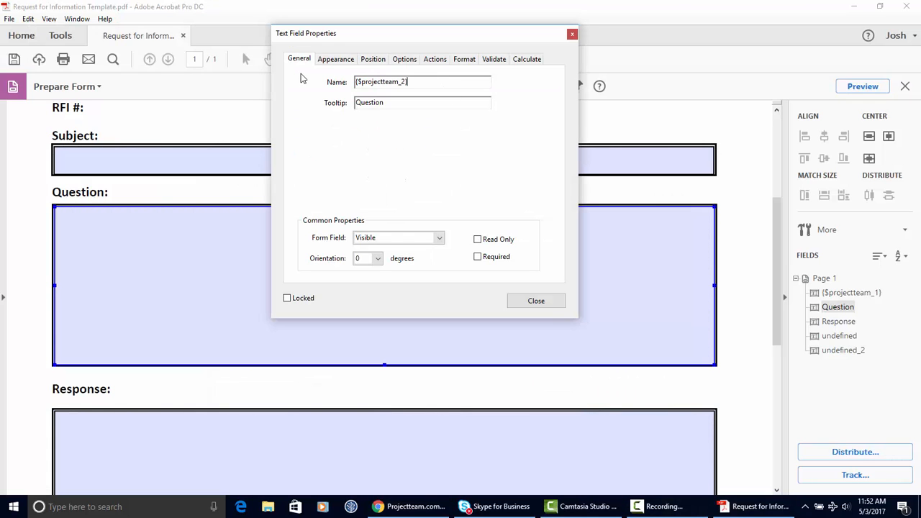
click(477, 239)
Step: Choose a fixed font size for the Question field, allow Rich Text Formatting in it and close its properties
click(336, 59)
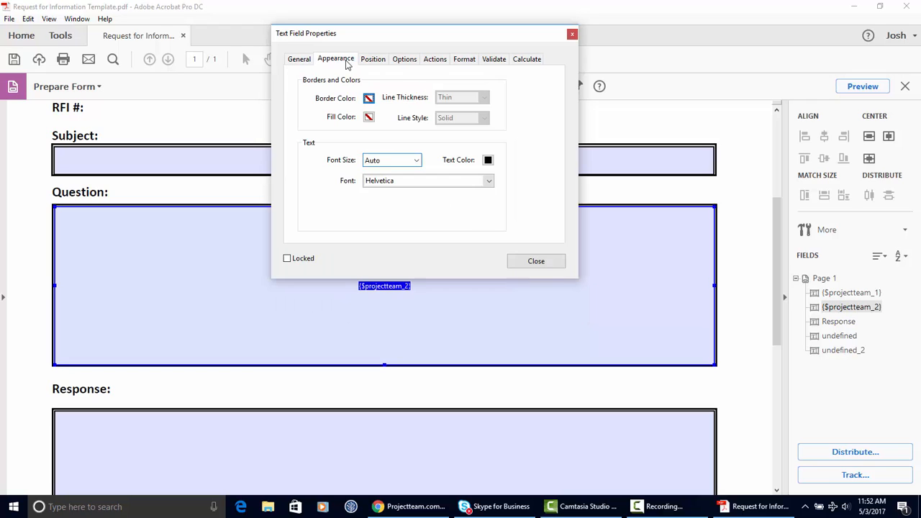
click(416, 159)
click(400, 225)
click(406, 60)
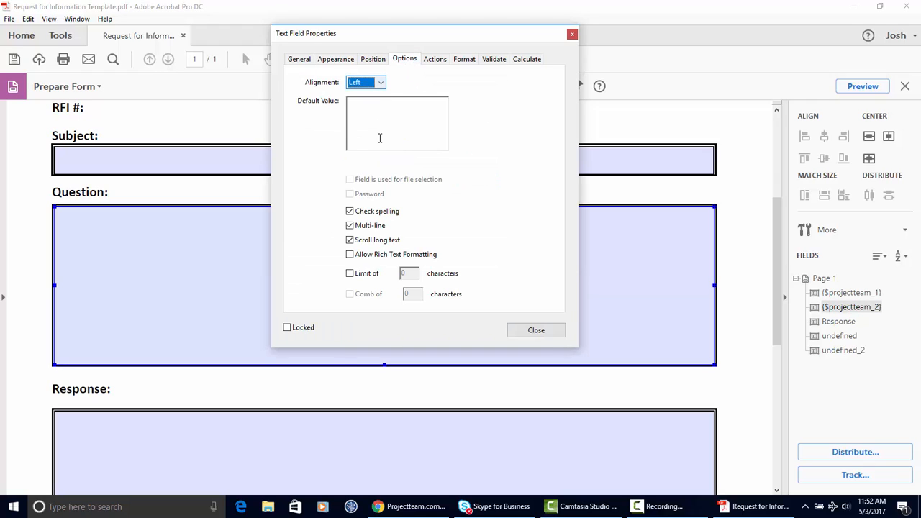
click(395, 262)
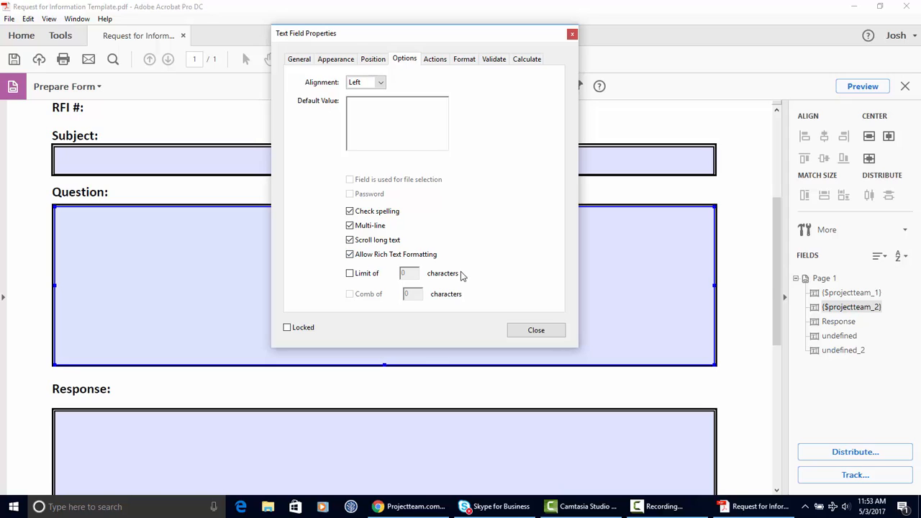
click(539, 331)
Step: Rename the Response text field with the Answer merge code {$projectteam_3} copied from ProjectTeam.com, and mark the field Read Only
scroll(400, 313, down, 3)
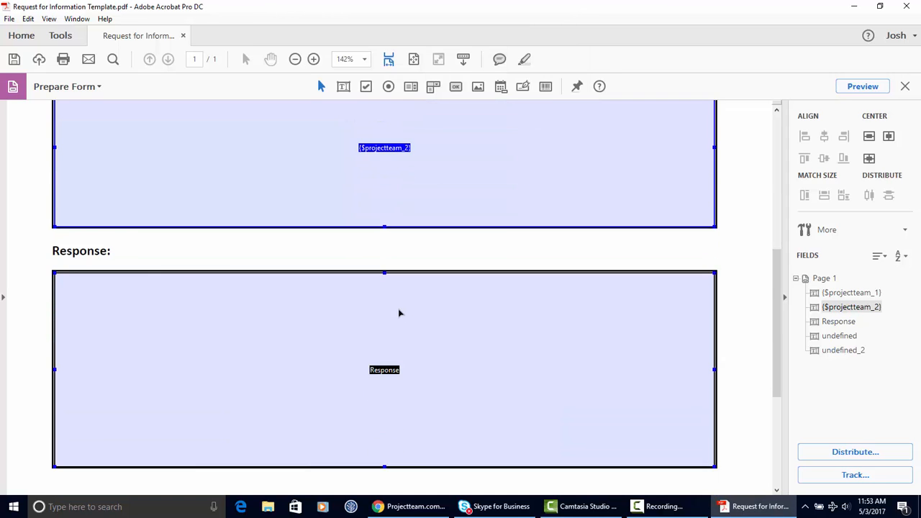
scroll(400, 313, down, 1)
double_click(404, 287)
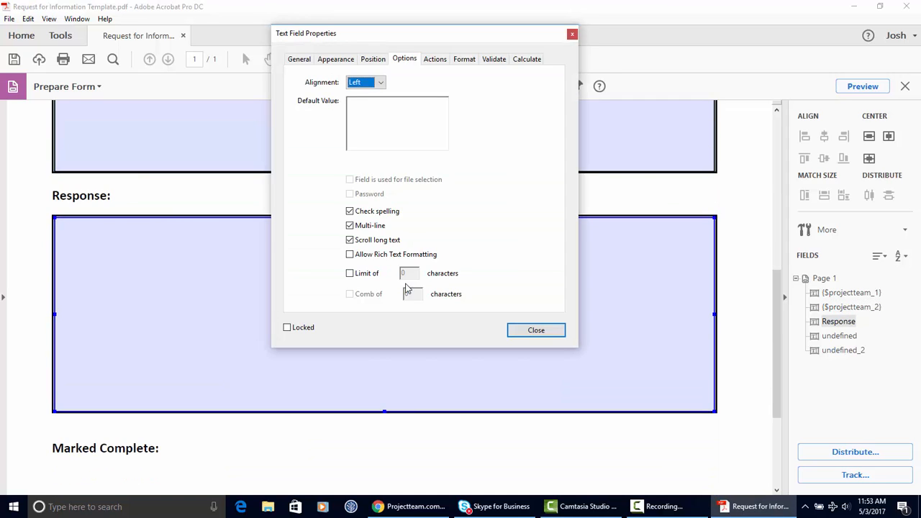
click(410, 507)
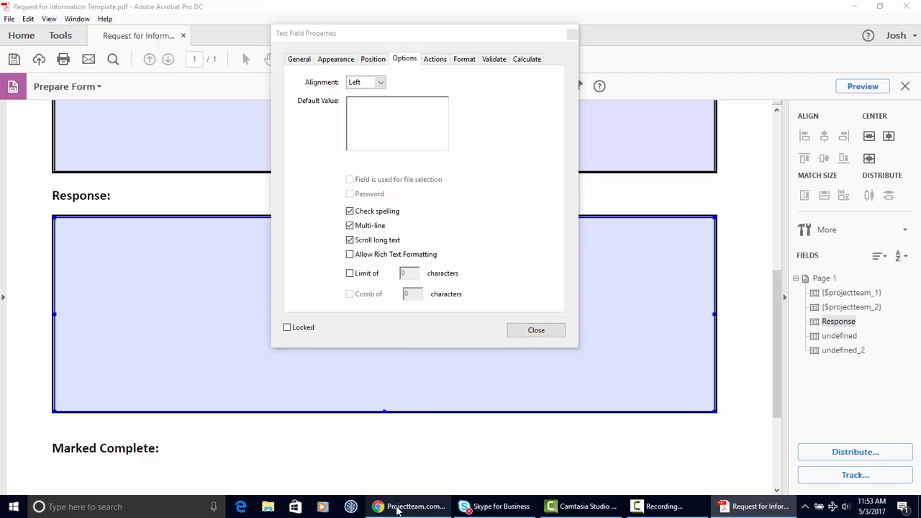
click(600, 257)
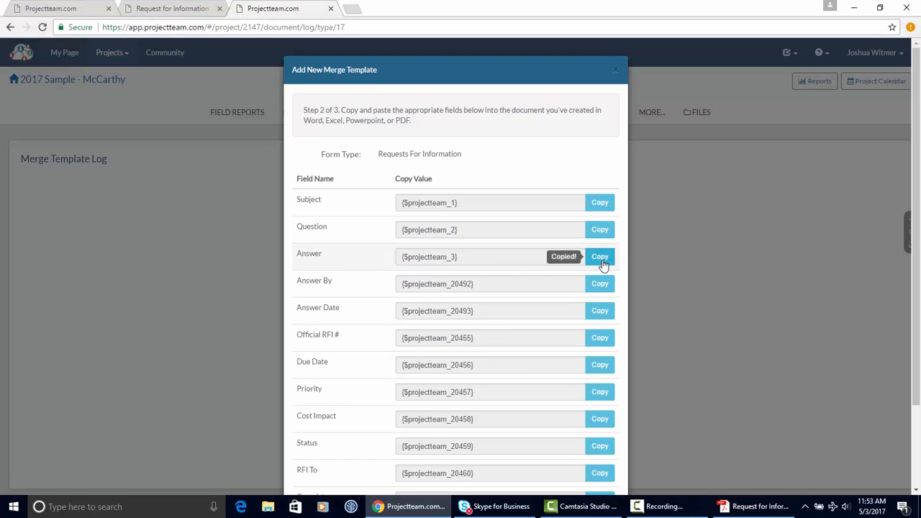
click(754, 507)
click(298, 58)
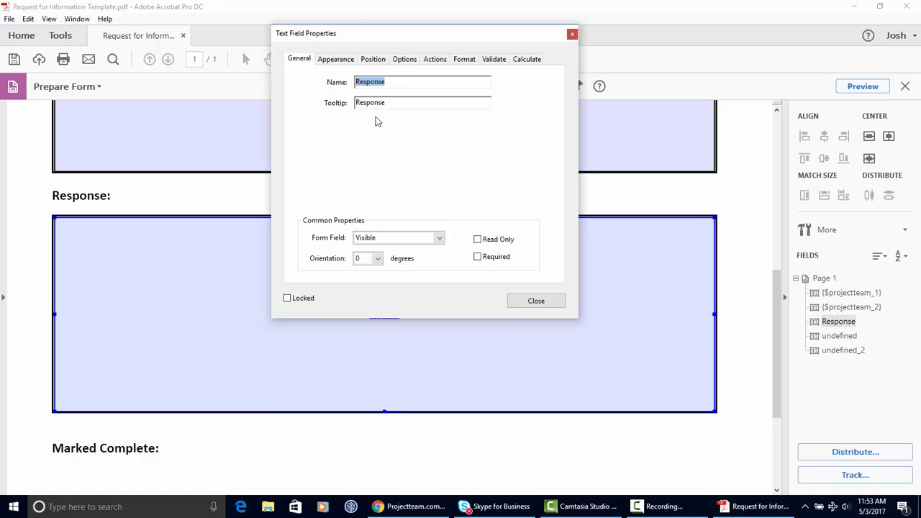
drag(410, 86, 325, 73)
key(ctrl+v)
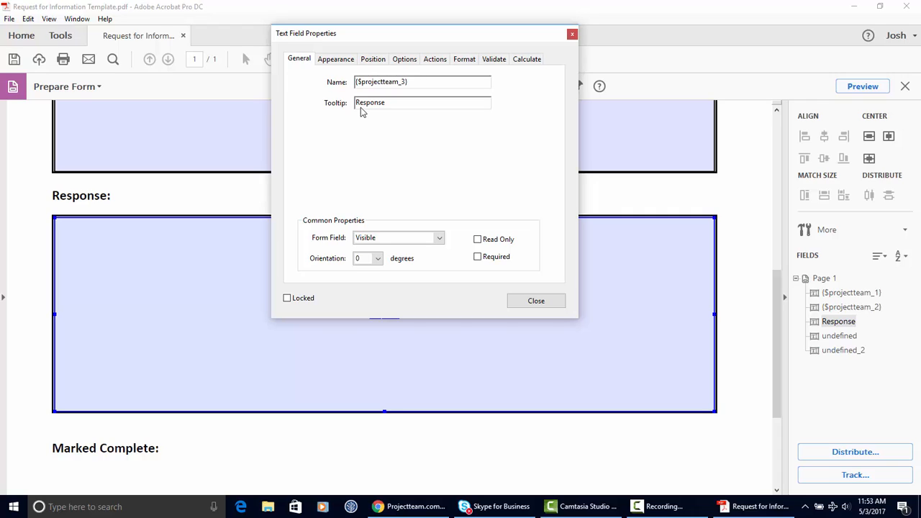
click(501, 243)
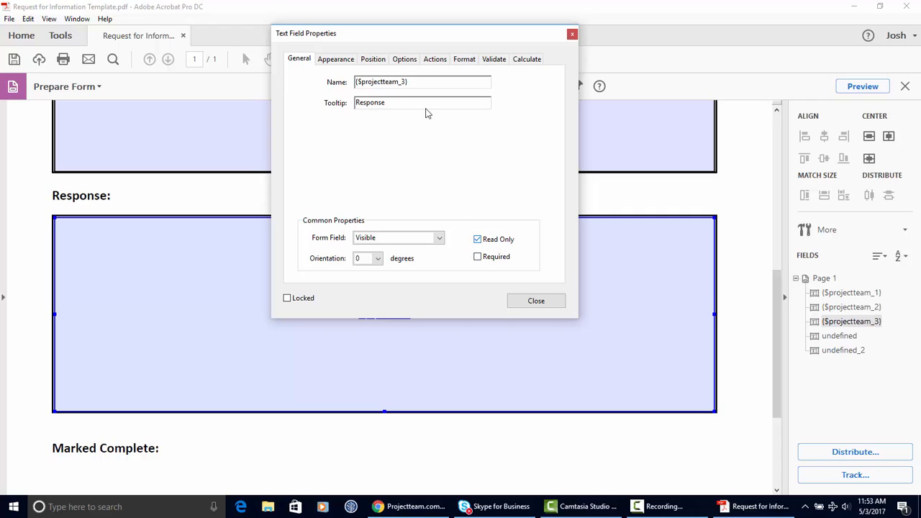
Step: Set the Response field's font size to 12, go through its text options and close its properties
click(336, 58)
click(416, 161)
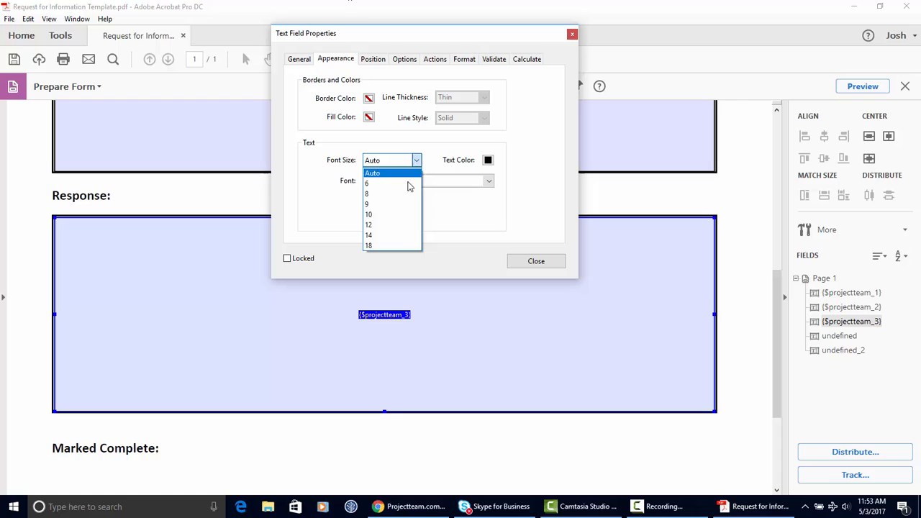
click(383, 221)
click(407, 59)
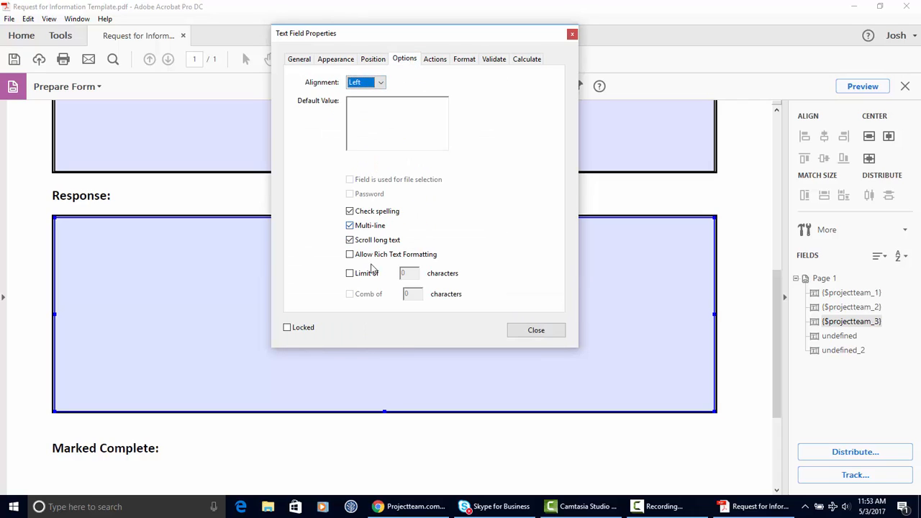
click(536, 331)
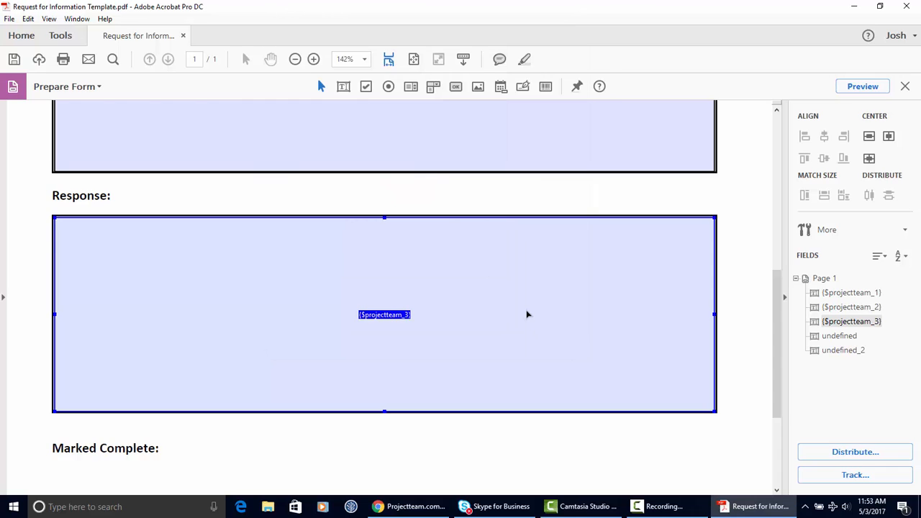
Step: Rename the Answered By text field with the Answer By merge code {$projectteam_20492} copied from ProjectTeam.com
scroll(487, 334, up, 5)
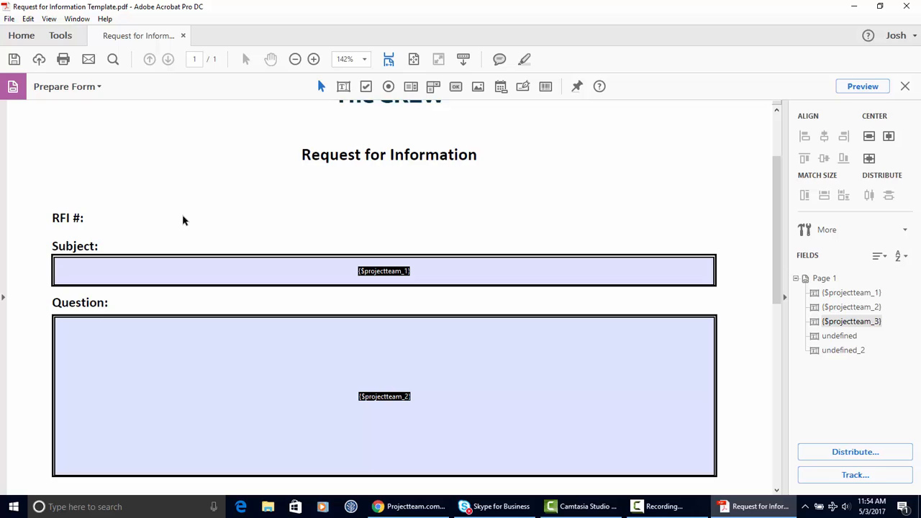
scroll(198, 291, down, 10)
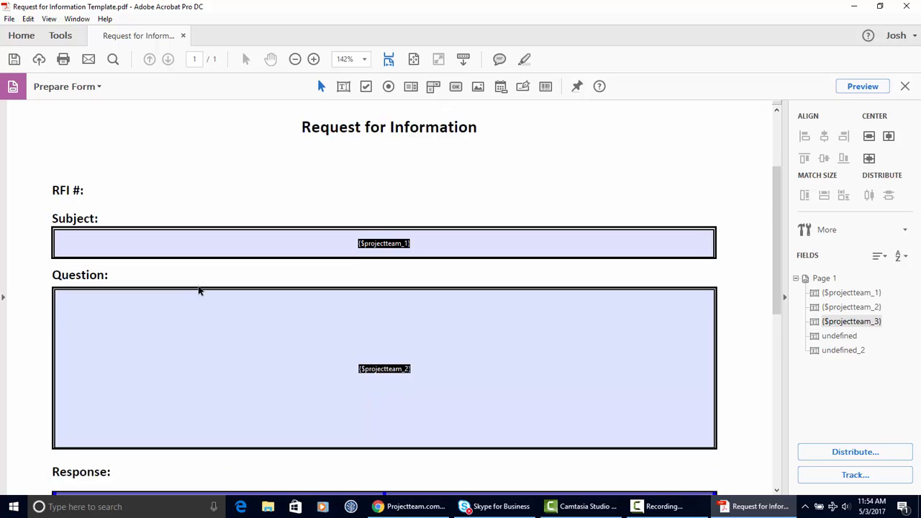
scroll(198, 290, down, 2)
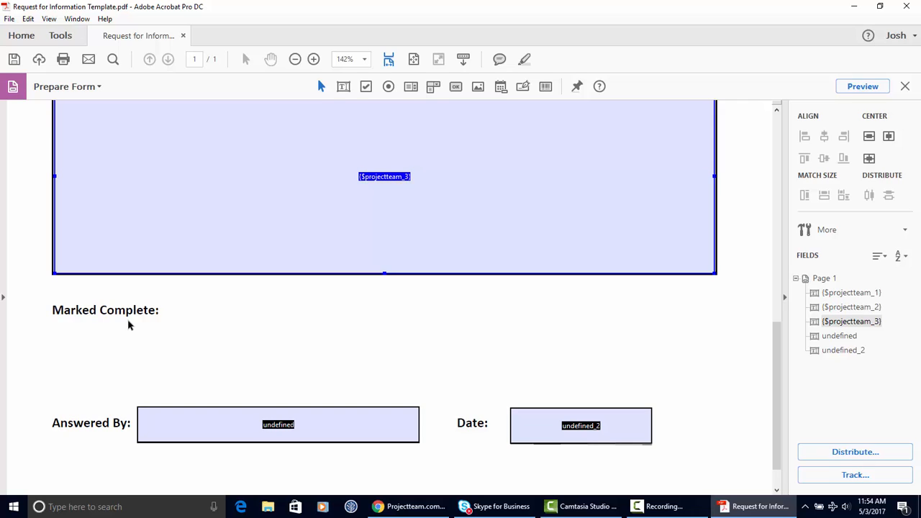
scroll(329, 396, down, 2)
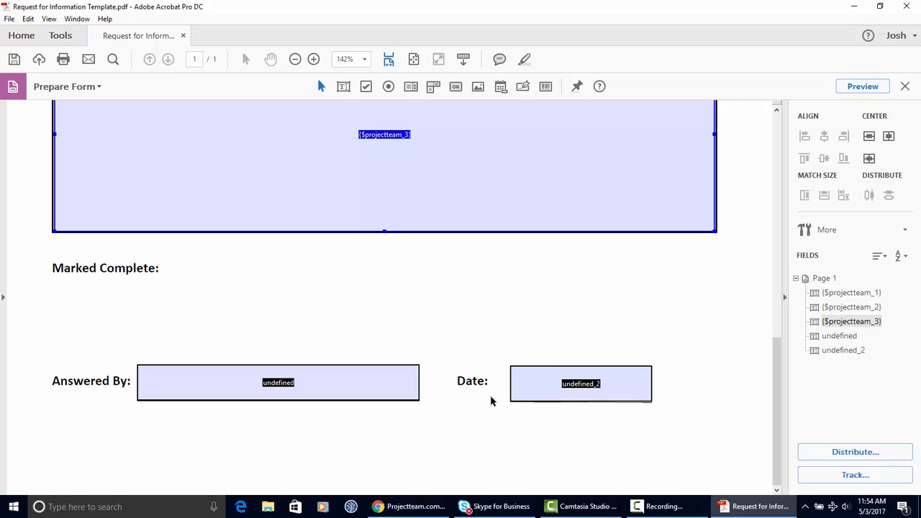
ctrl+click(224, 386)
double_click(224, 385)
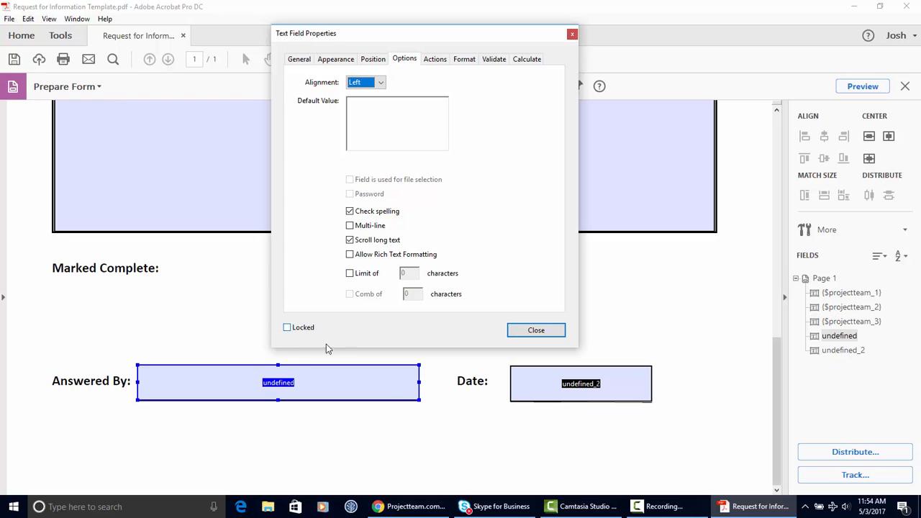
click(416, 507)
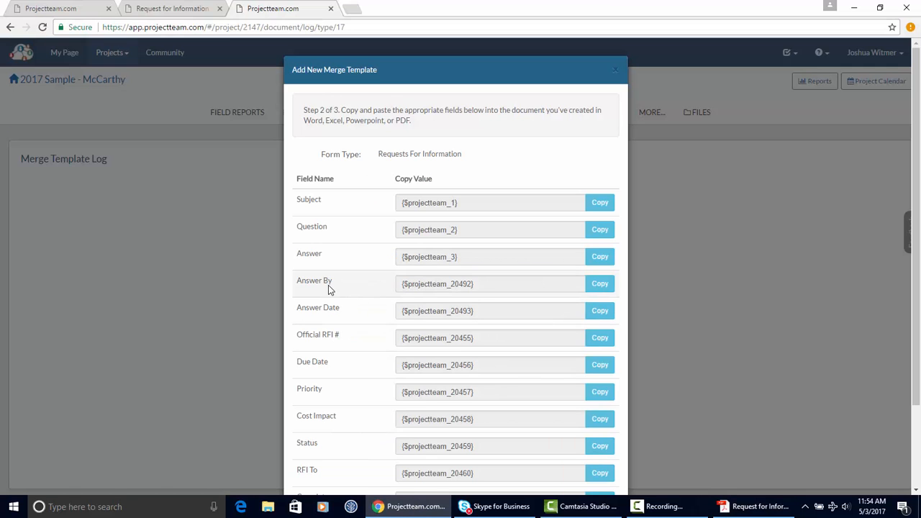
click(603, 286)
click(608, 288)
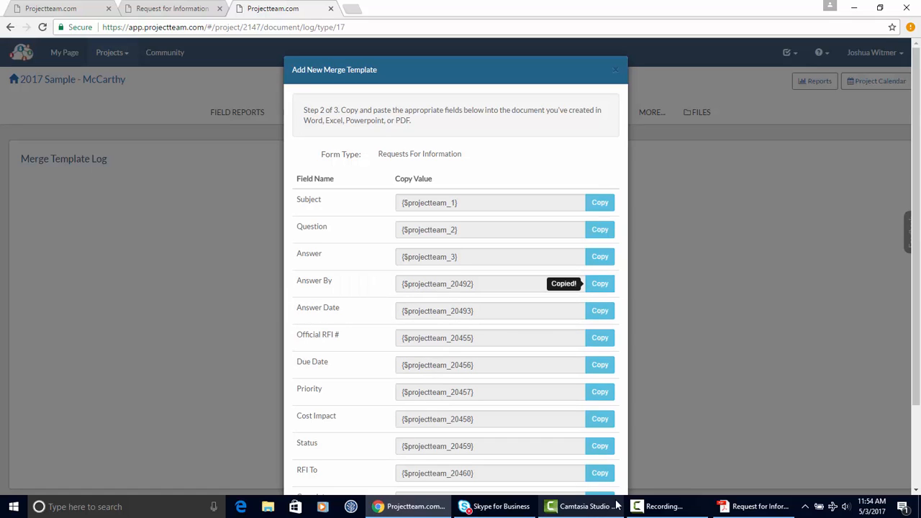
click(756, 507)
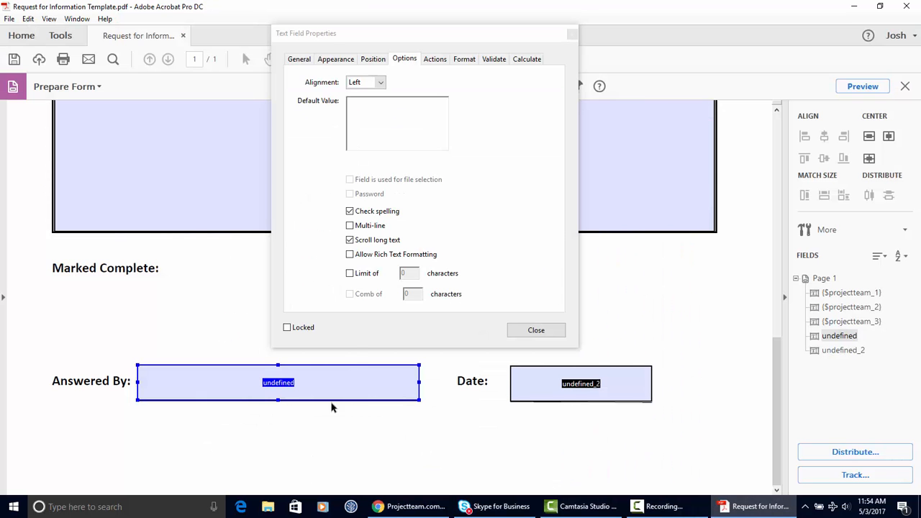
click(300, 59)
key(ctrl+v)
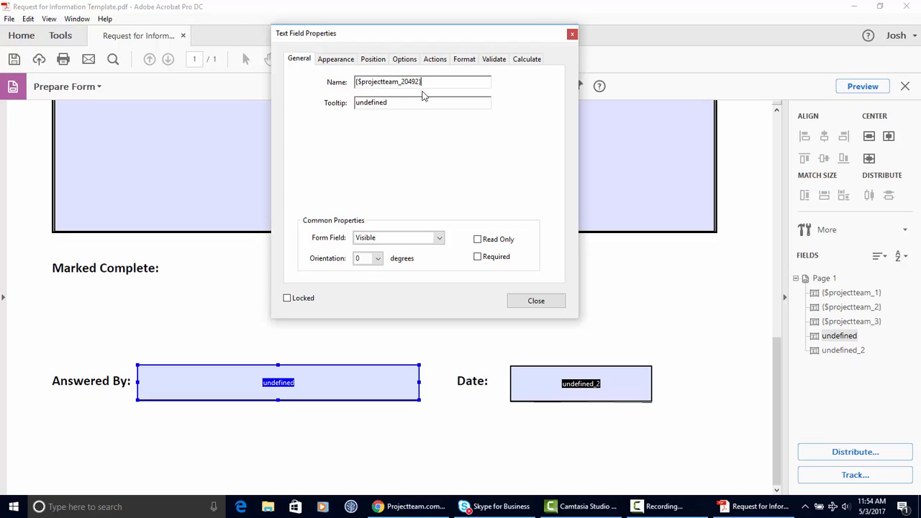
Step: Replace the Answered By field's tooltip text and mark the field Read Only
click(411, 102)
click(389, 105)
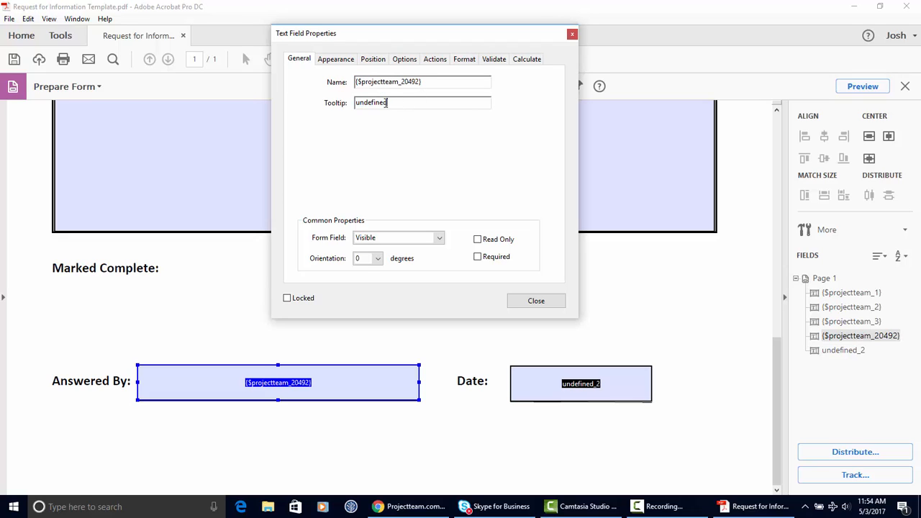
key(ctrl+a)
text(An)
click(496, 242)
Step: Set the Answered By field's font size to 12, leave its text options as they are and close its properties
click(335, 59)
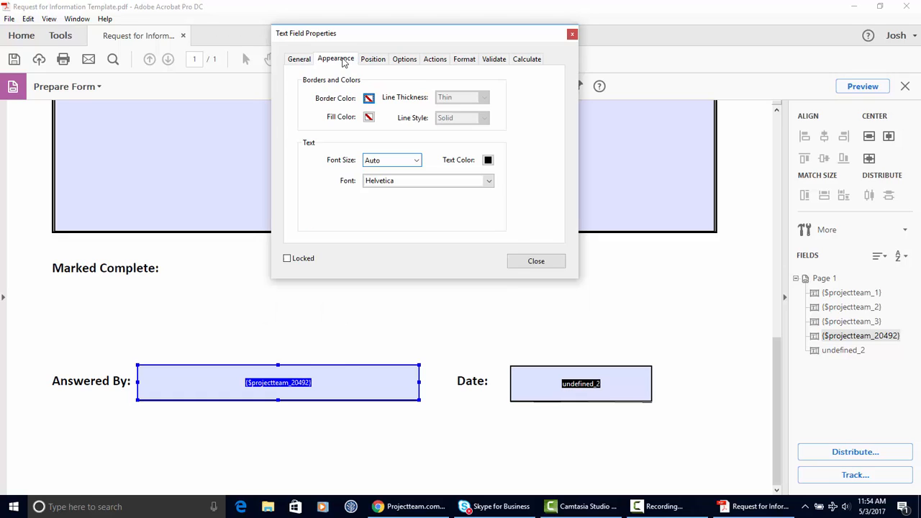
click(416, 161)
click(390, 225)
click(404, 59)
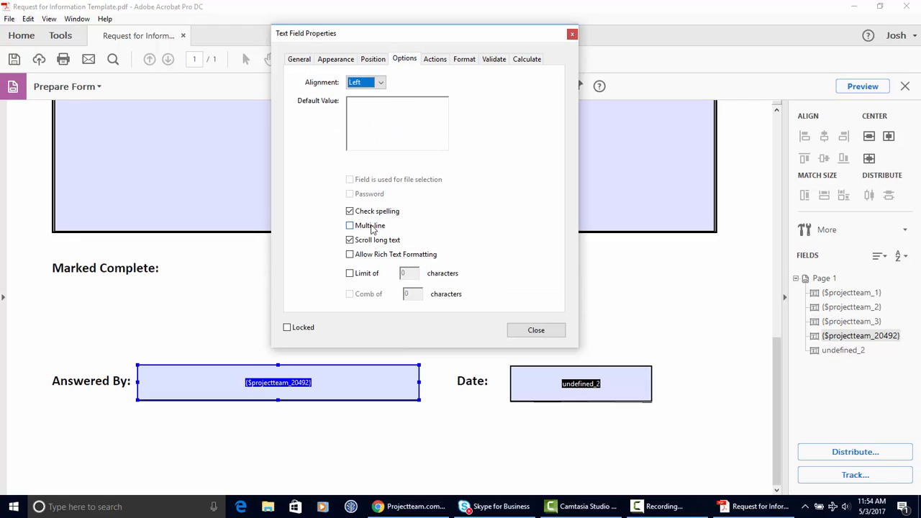
click(540, 335)
Step: Rename the Date text field with the Answer Date merge code {$projectteam_20493} copied from ProjectTeam.com
ctrl+click(536, 389)
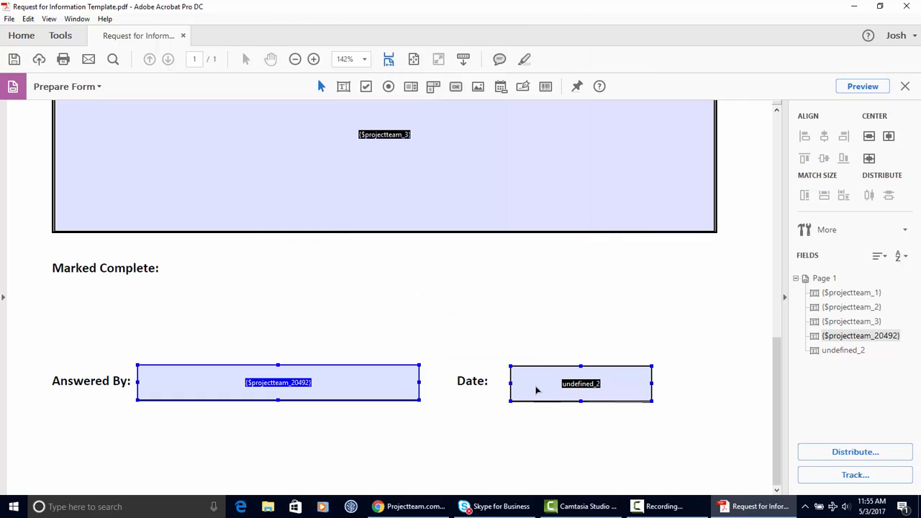
double_click(537, 389)
click(415, 507)
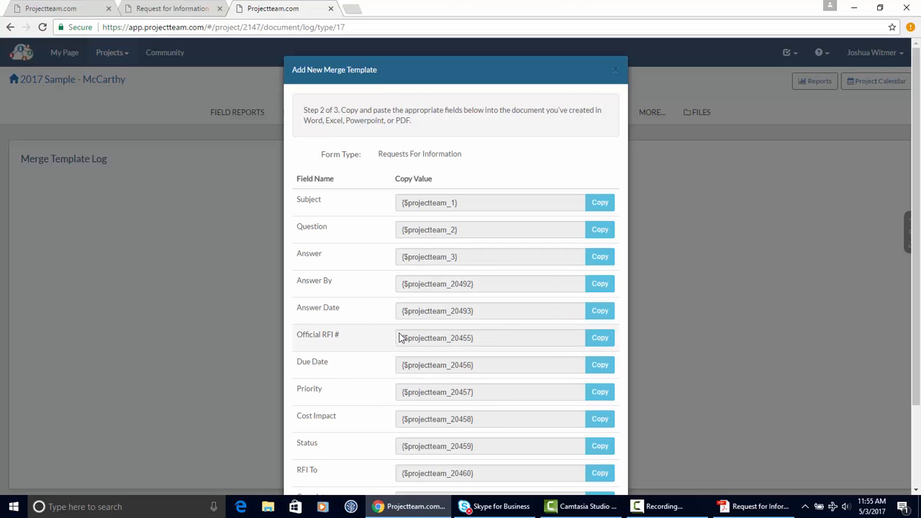
click(600, 311)
click(754, 507)
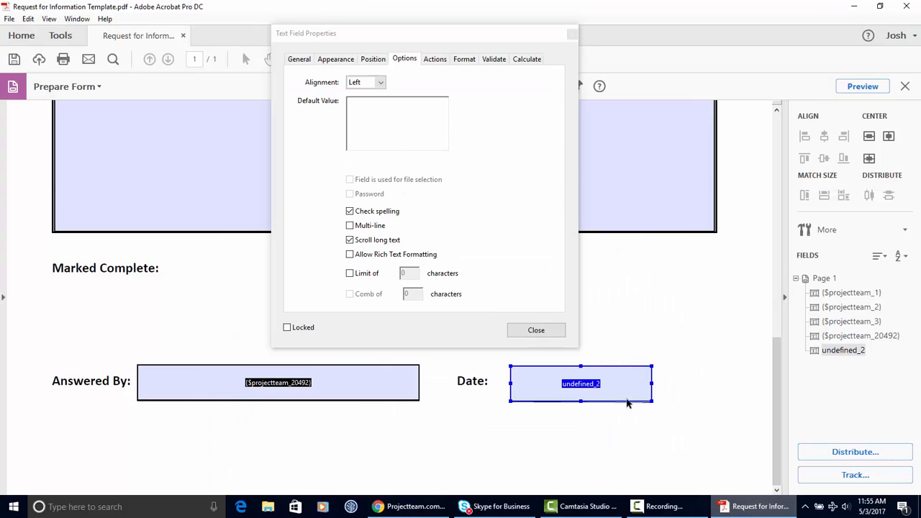
click(299, 58)
click(423, 85)
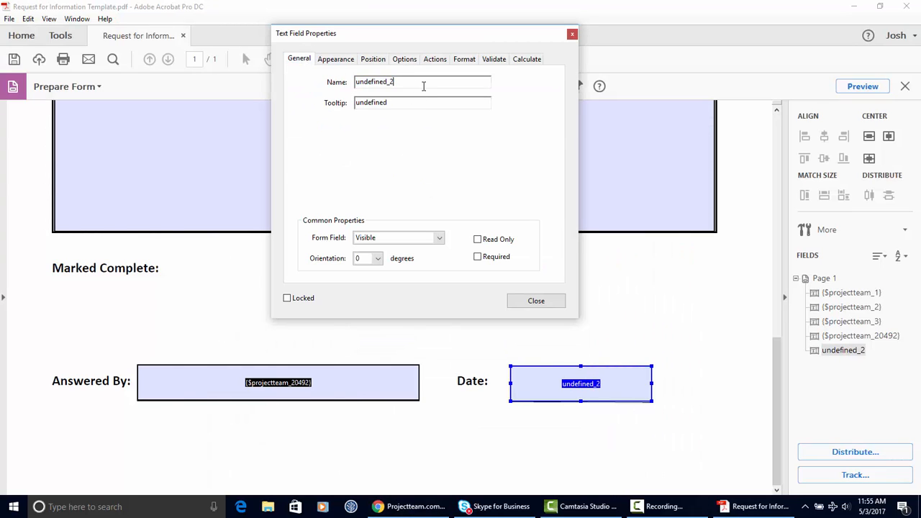
key(ctrl+a)
key(ctrl+v)
Step: Replace the Date field's tooltip text and mark the field Read Only
click(374, 107)
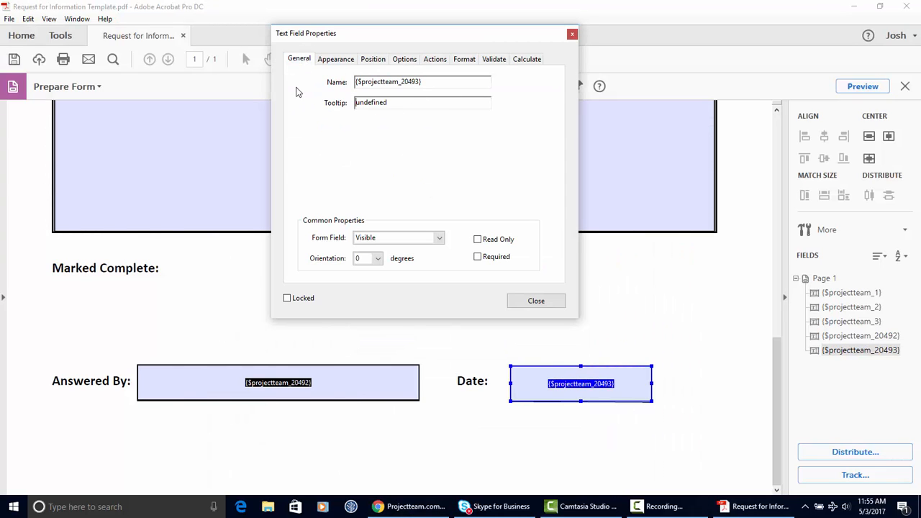
key(ctrl+a)
text(An)
click(478, 239)
Step: Set the Date field's font size to 12, turn on its Multi-line option and close its properties
click(326, 58)
click(411, 160)
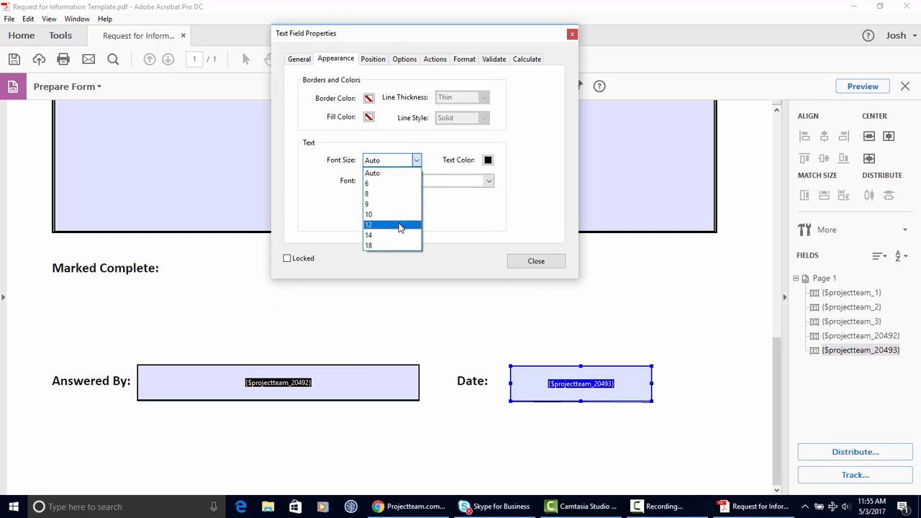
click(401, 225)
click(401, 64)
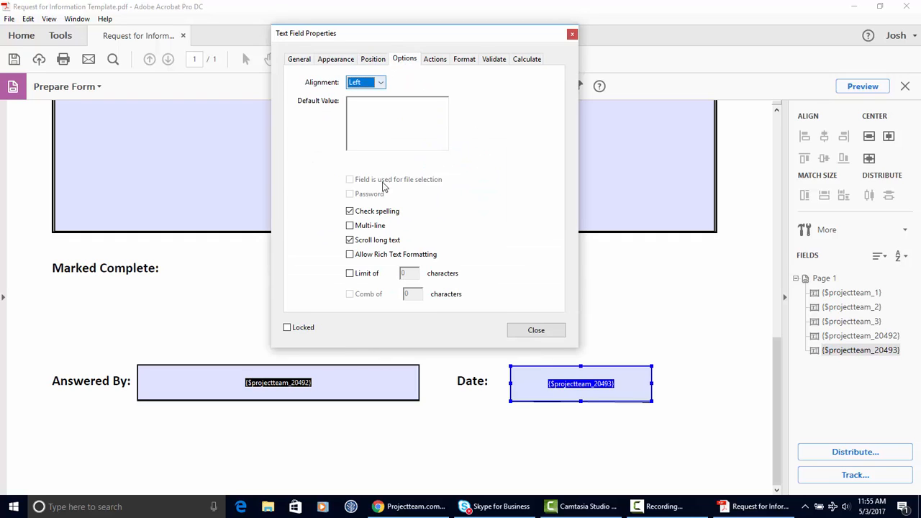
click(380, 227)
click(527, 328)
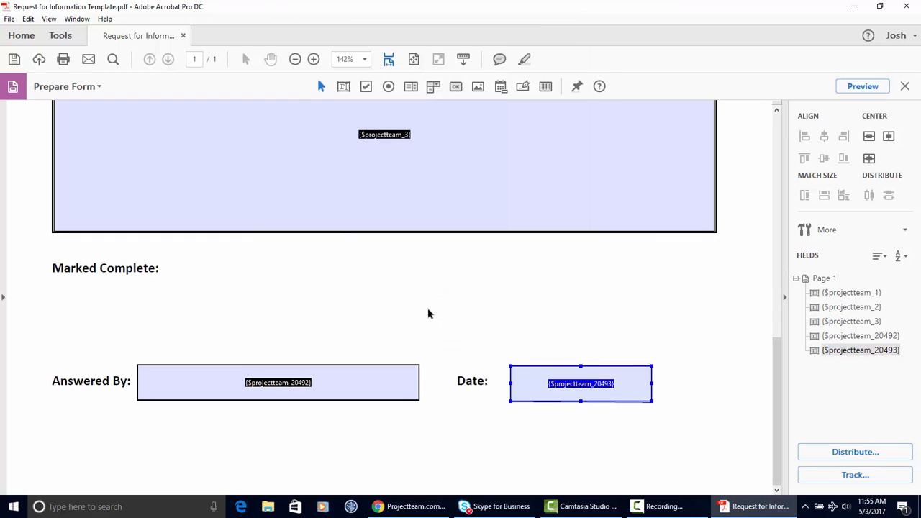
Step: Add a text field beside the RFI # label, above the Subject box
scroll(429, 313, up, 10)
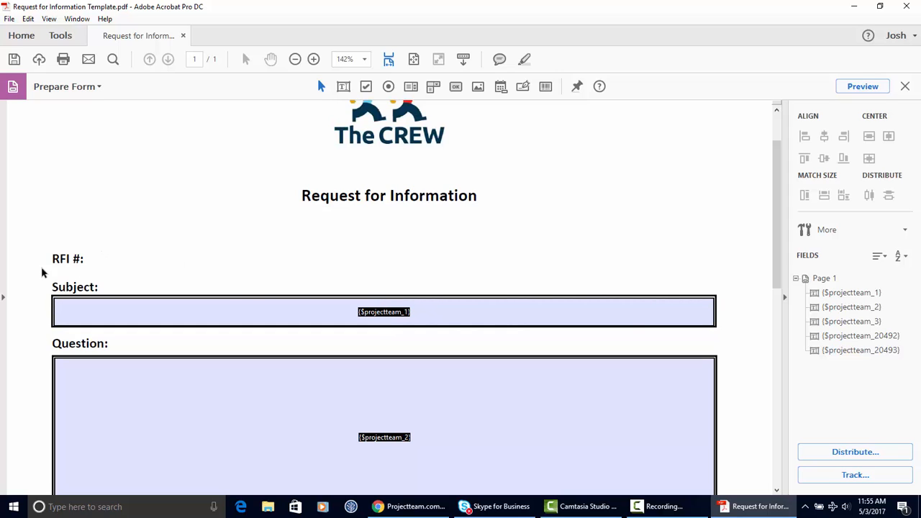
scroll(98, 284, down, 6)
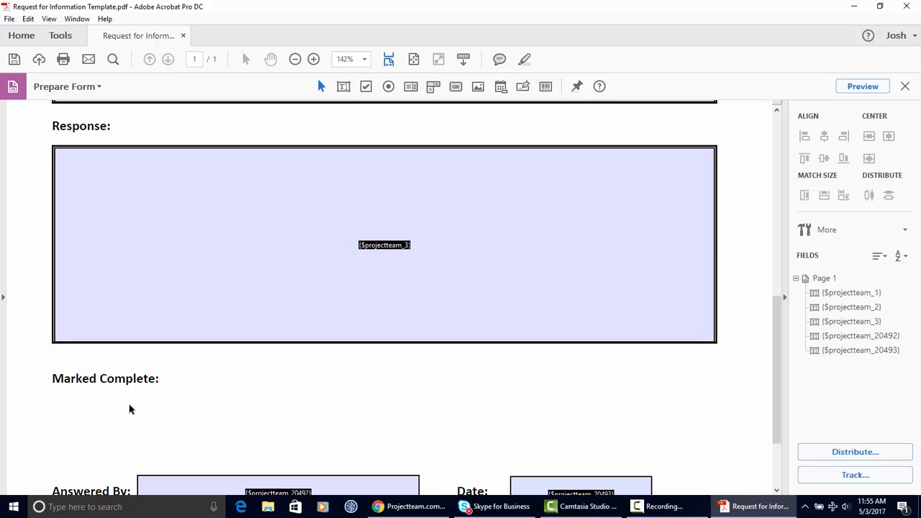
scroll(130, 410, up, 7)
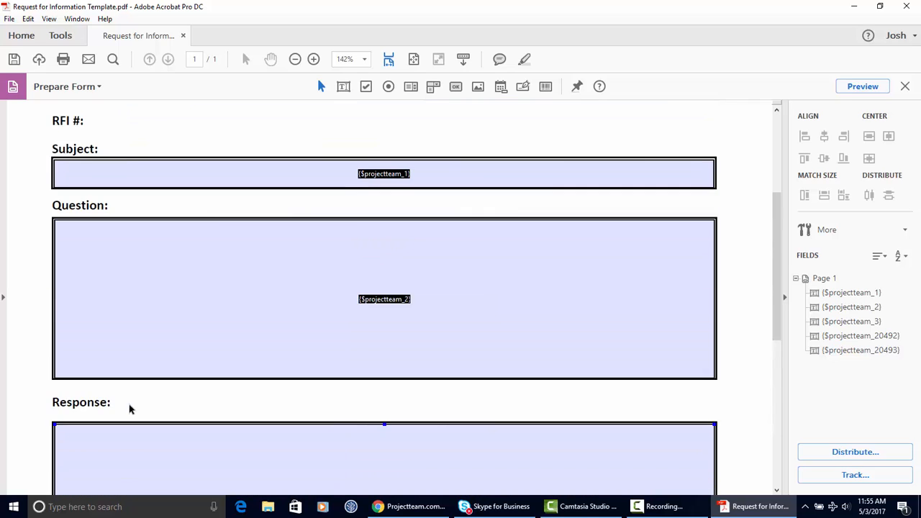
scroll(79, 331, down, 2)
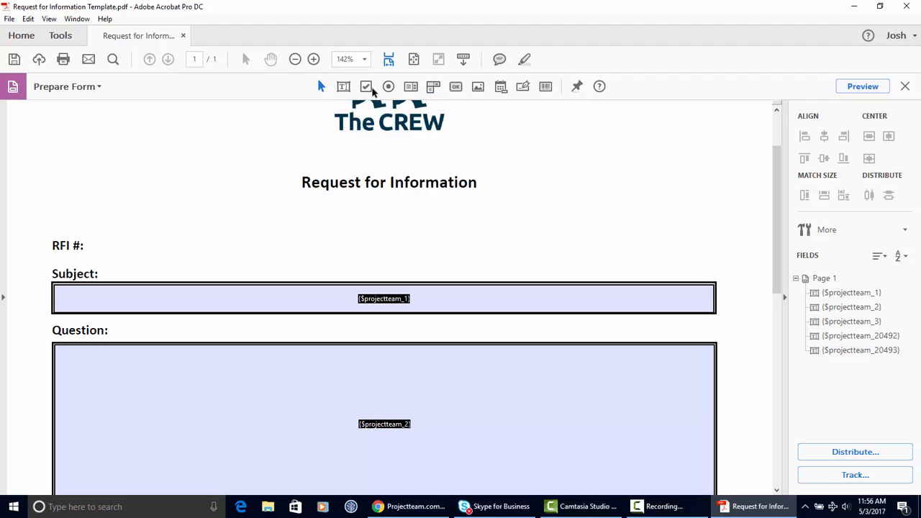
click(343, 89)
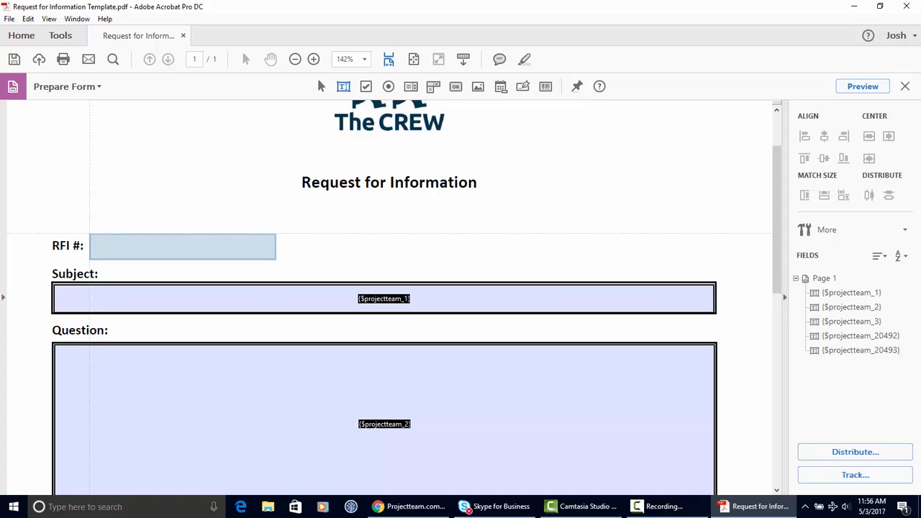
click(90, 234)
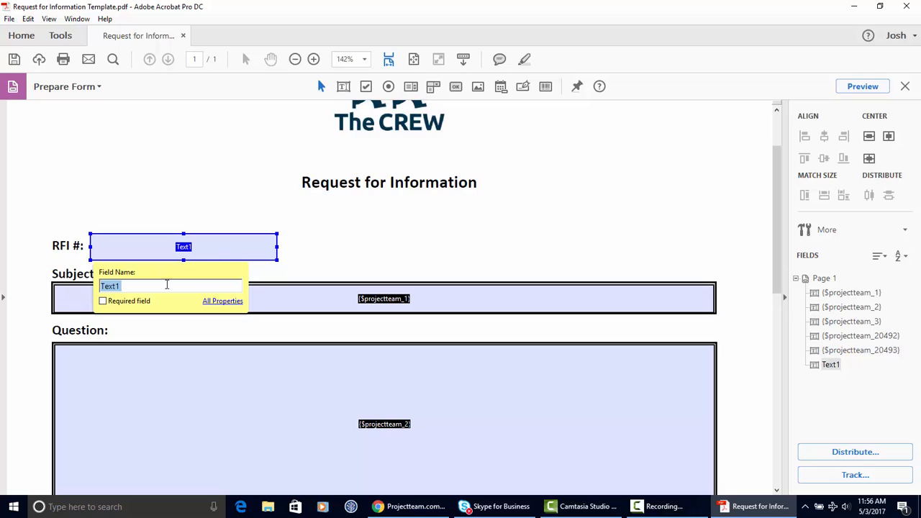
Step: Rename the new RFI # text field with the Official RFI # merge code {$projectteam_20455} copied from ProjectTeam.com
double_click(214, 250)
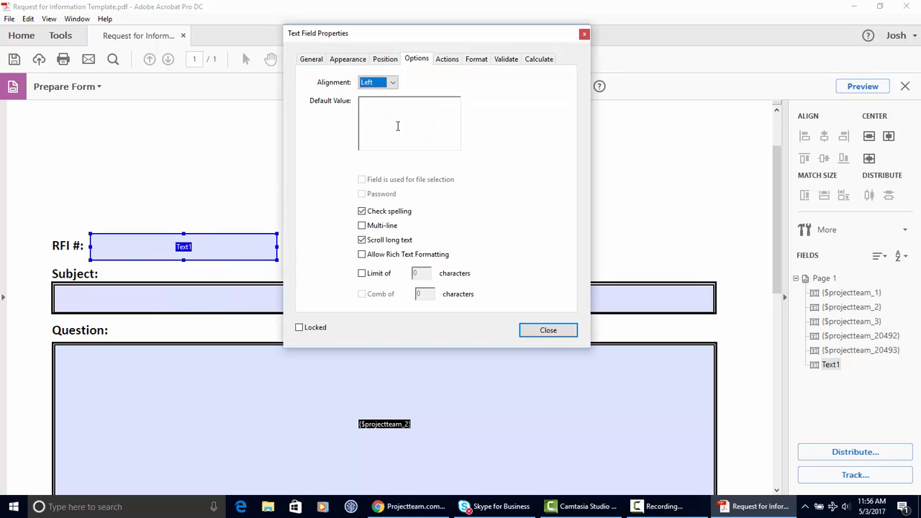
click(315, 60)
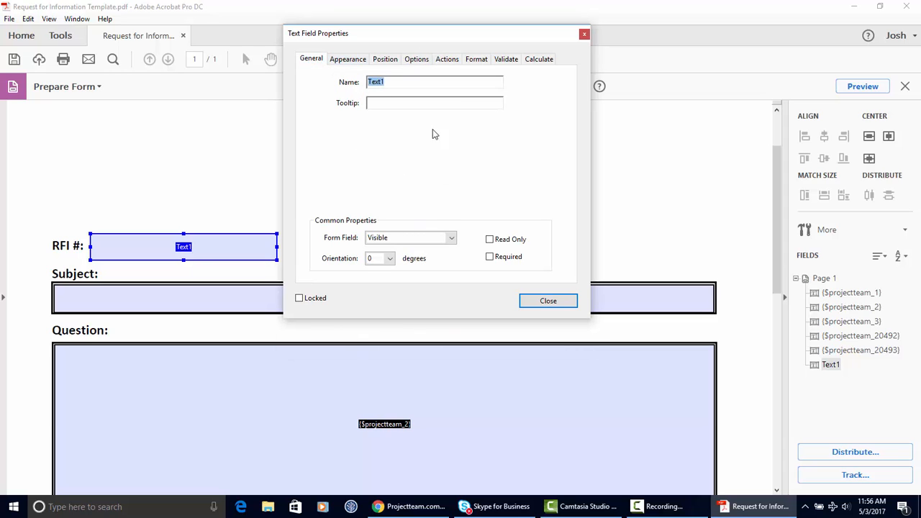
click(430, 509)
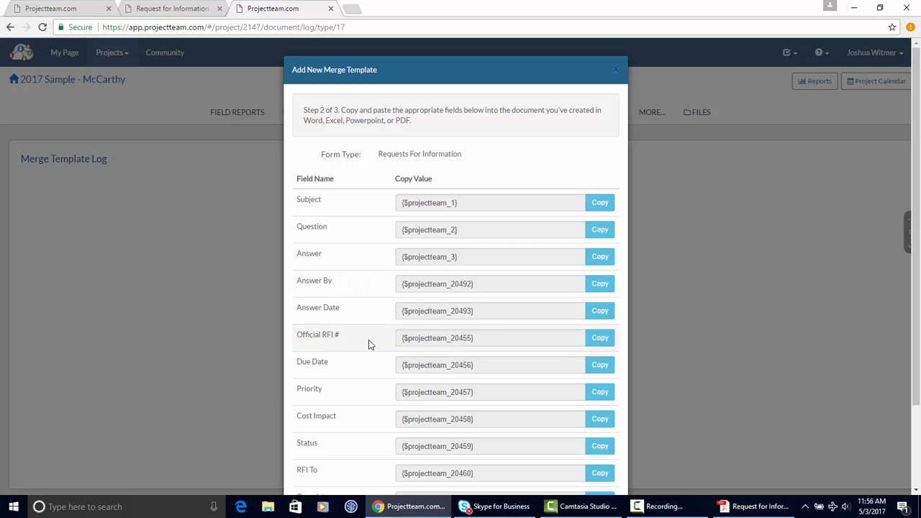
click(613, 340)
key(alt+Tab)
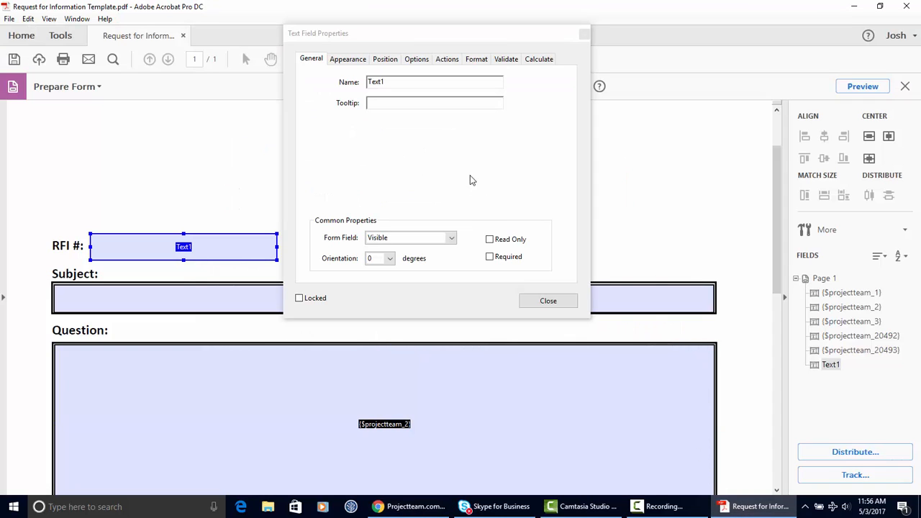
key(ctrl+v)
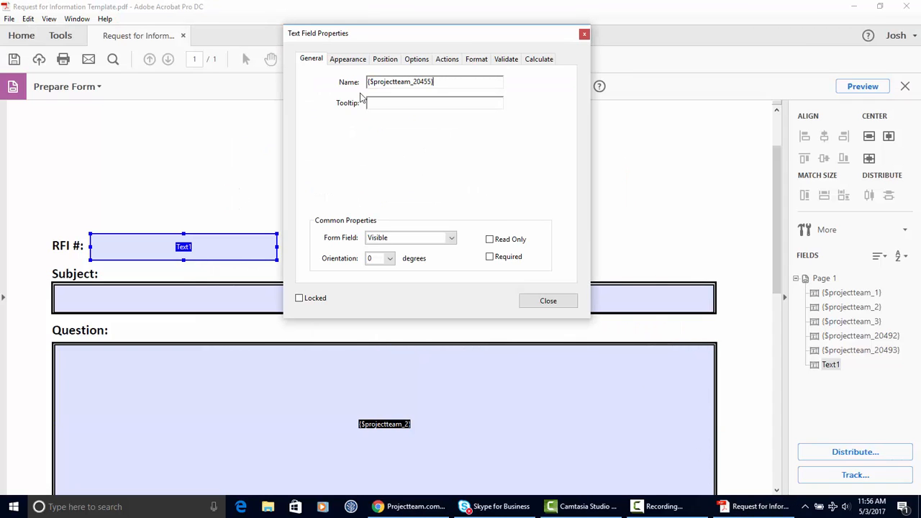
Step: Set the RFI # field's tooltip to "RFI Number" and mark the field Read Only
click(385, 102)
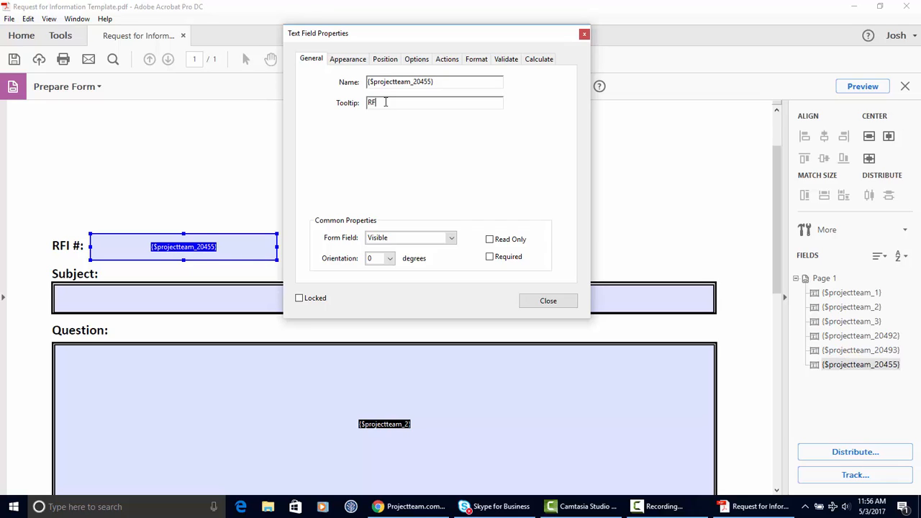
text(RFI Number)
click(514, 239)
Step: Set the RFI # field's font size to 12, turn on its Multi-line option and close its properties
click(348, 59)
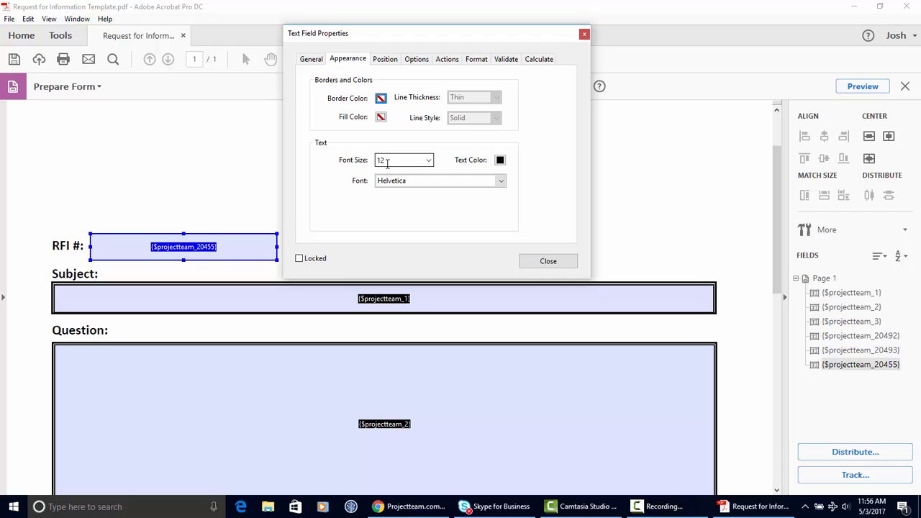
click(417, 59)
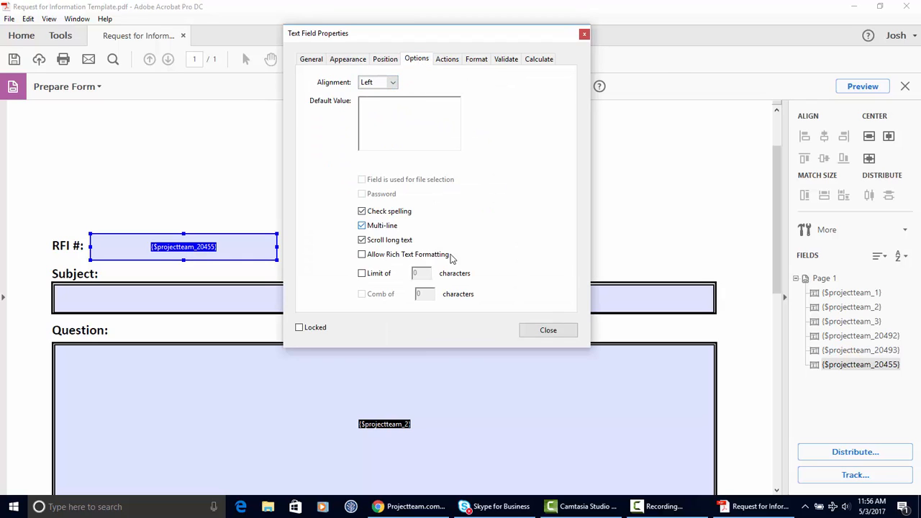
click(547, 331)
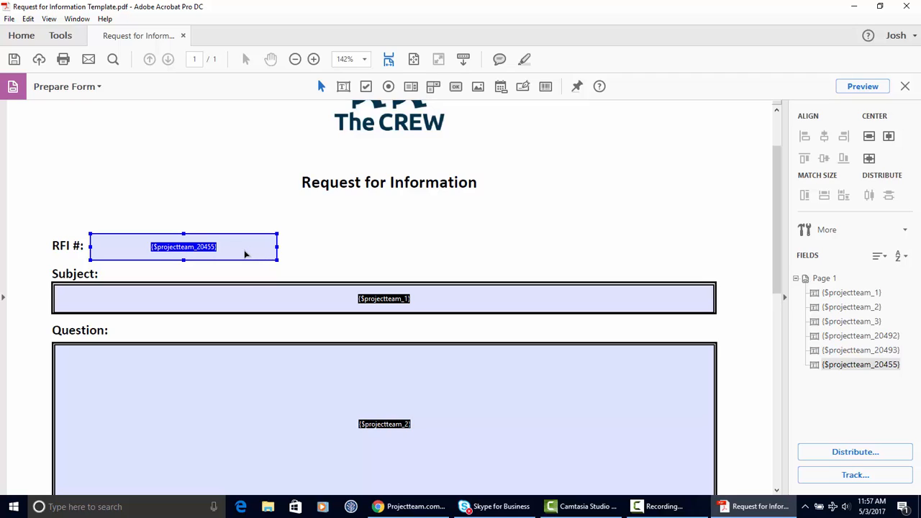
Step: Widen the RFI # field so its right edge lines up with the right edge of the Subject box
drag(277, 247, 715, 254)
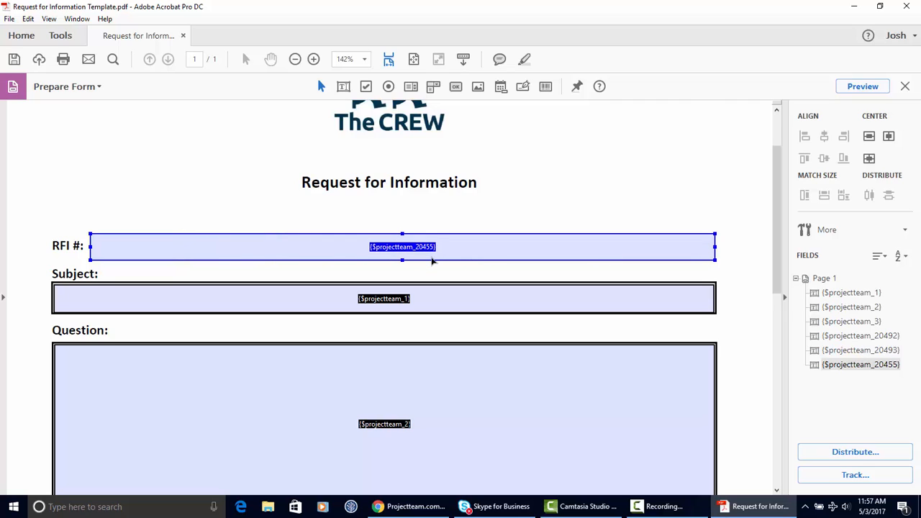
scroll(428, 223, up, 2)
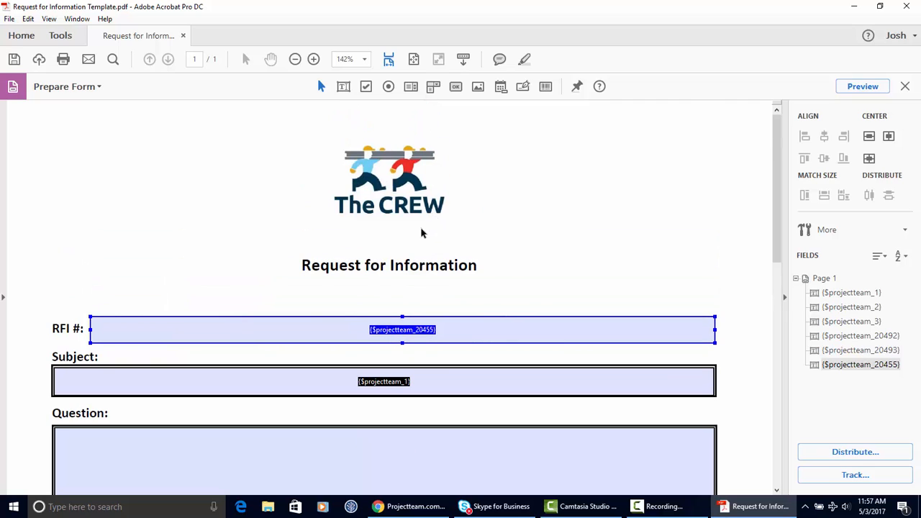
scroll(398, 293, down, 14)
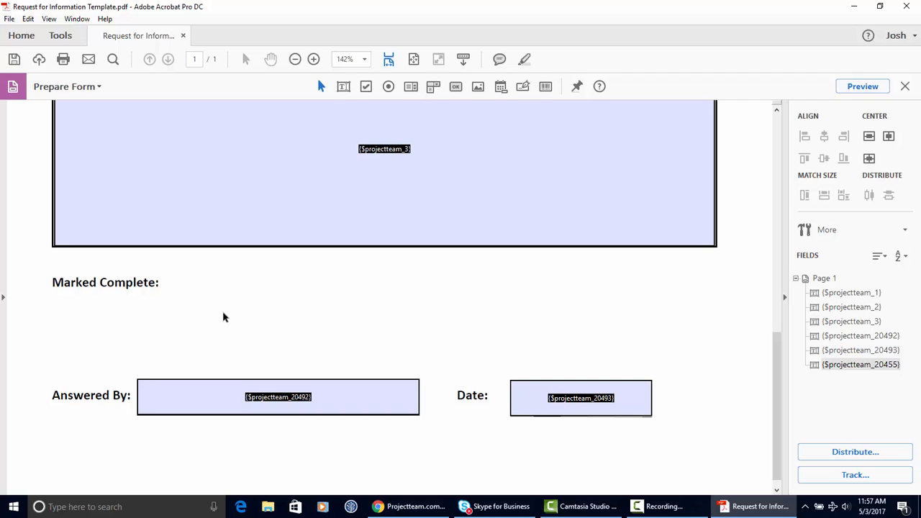
mouse_move(389, 508)
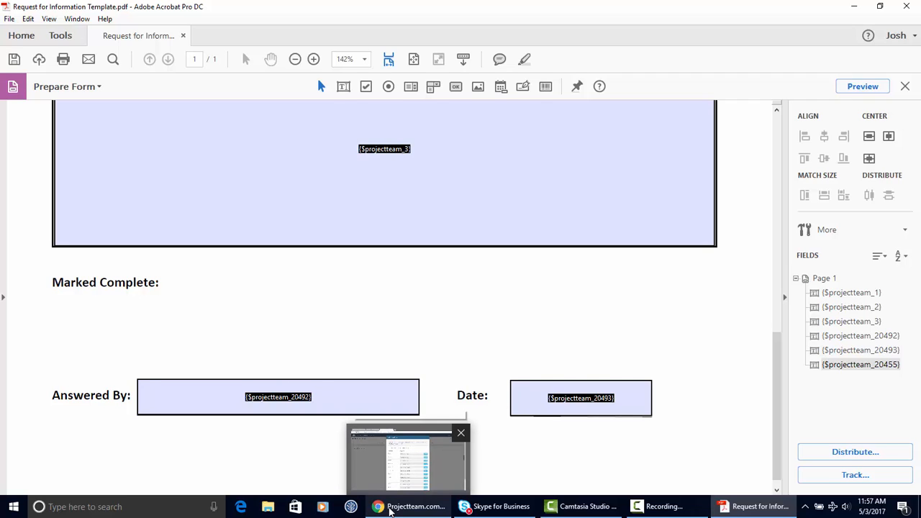
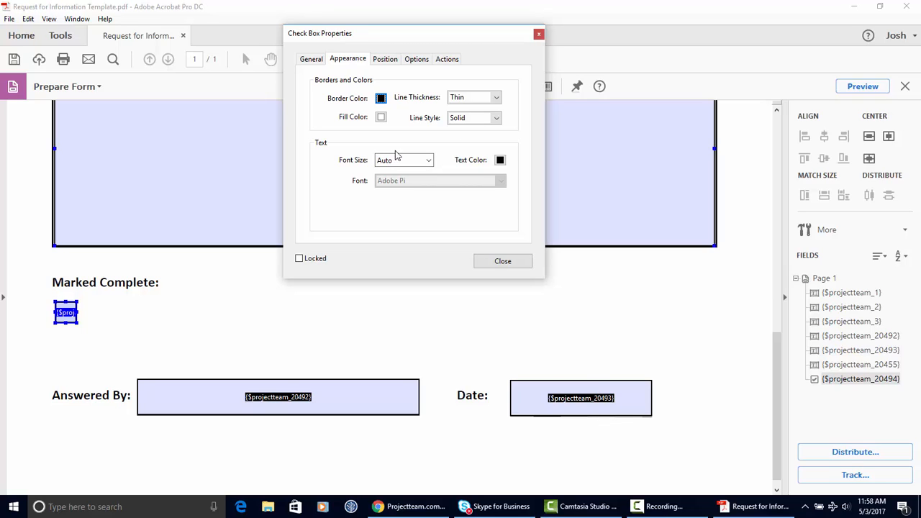
Step: Look through the style choices for the Marked Complete check box and keep Check
click(416, 63)
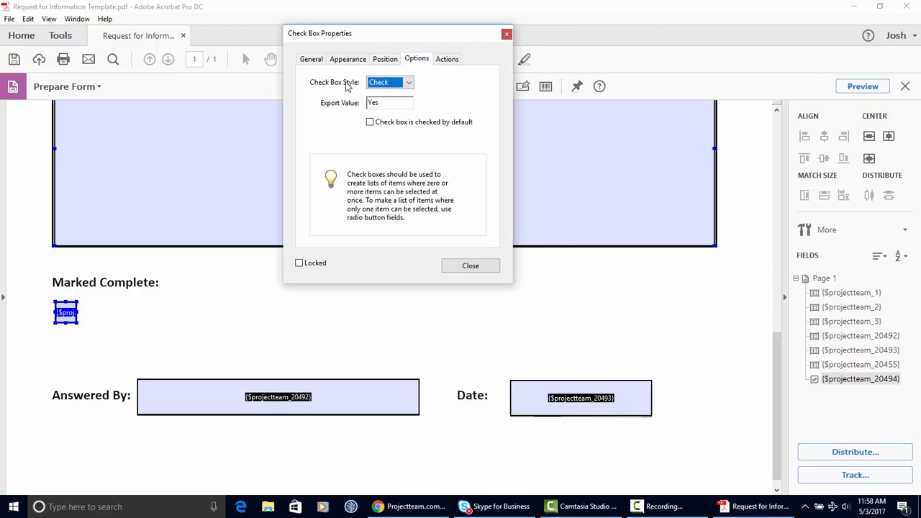
click(408, 82)
click(406, 103)
click(409, 83)
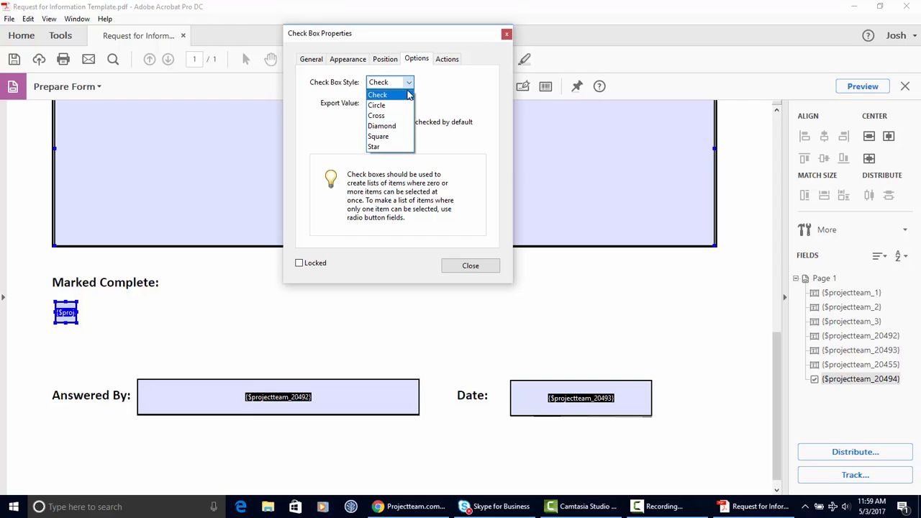
click(425, 90)
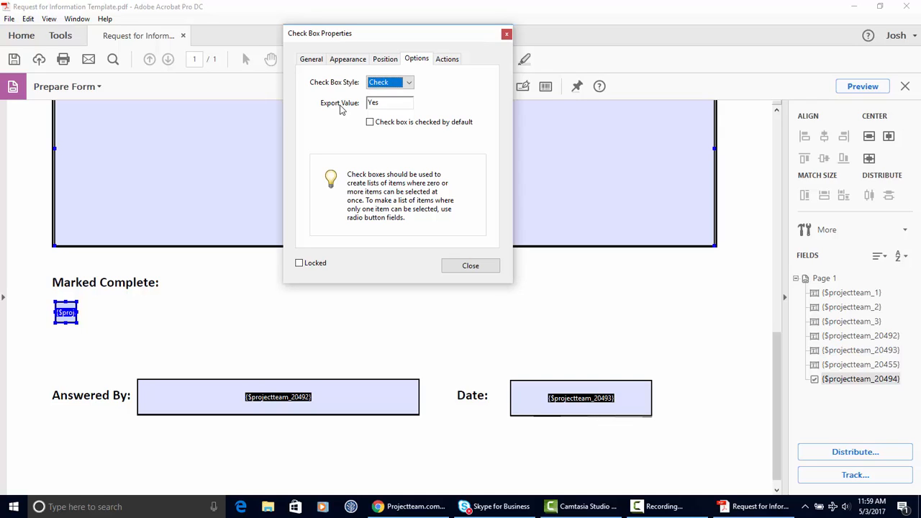
Step: Append "- Complete" to the Marked Complete check box's export value and close its properties
click(397, 106)
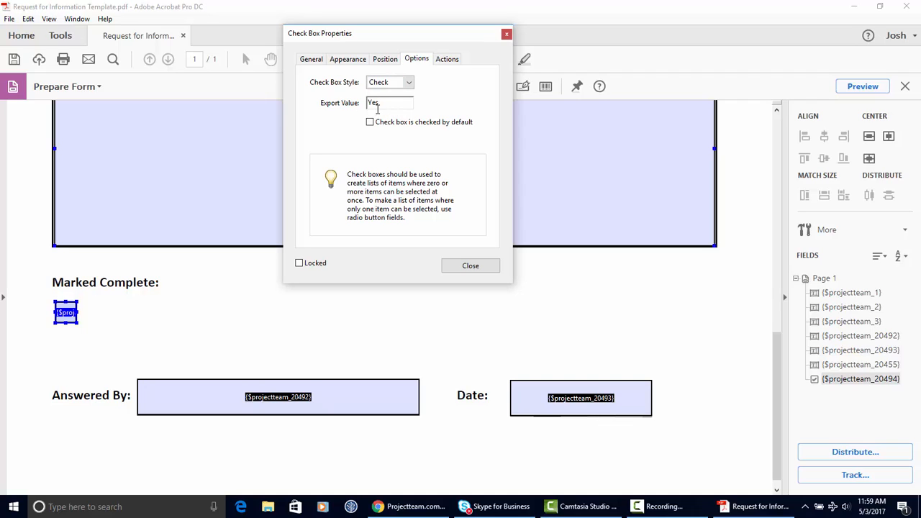
text(- Complete)
drag(403, 103, 367, 104)
click(384, 104)
click(479, 266)
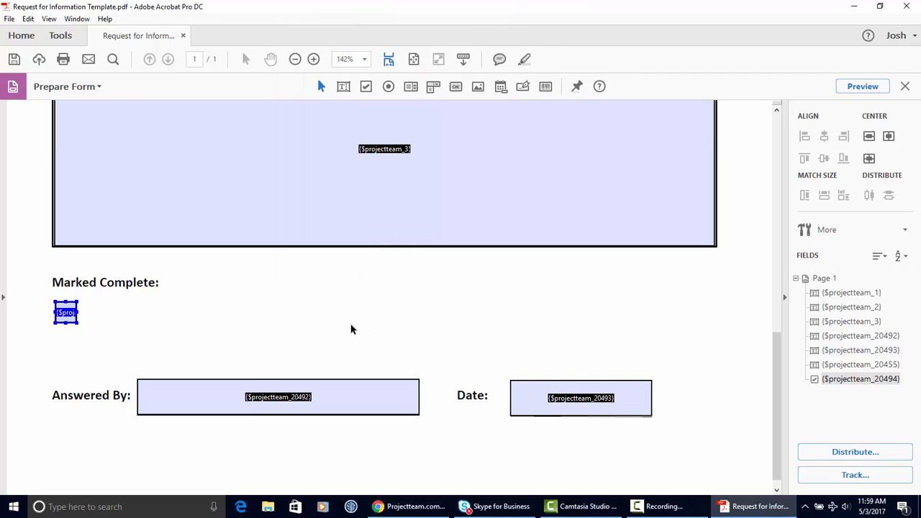
Step: Save the form to the Desktop as Request for Information Template.pdf, replacing the existing file
scroll(355, 333, up, 1)
scroll(355, 333, up, 10)
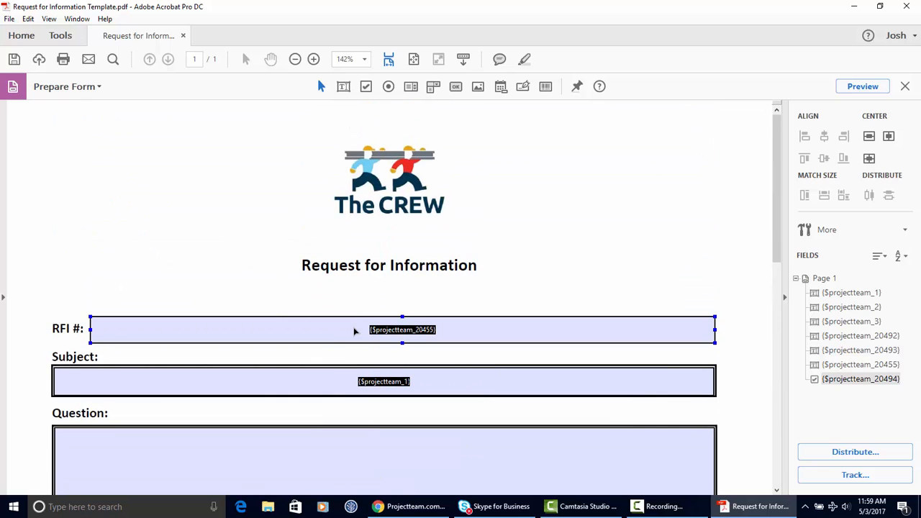
click(32, 23)
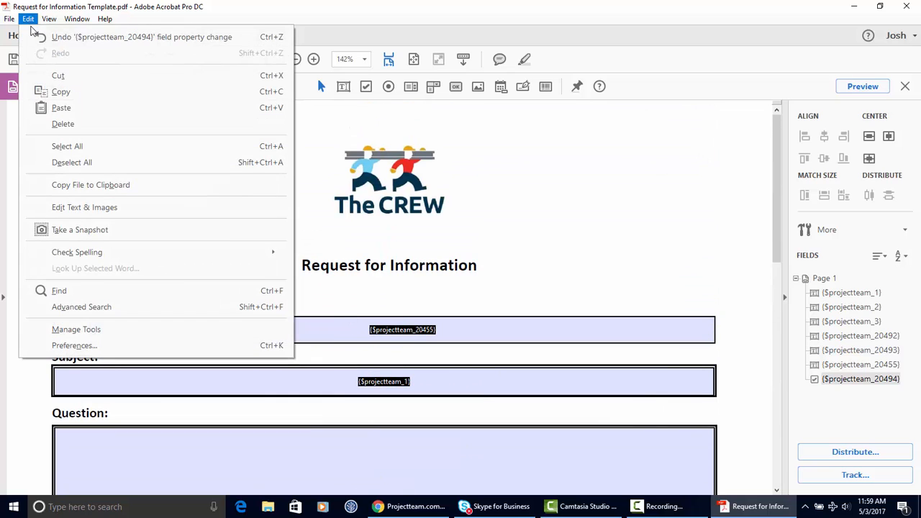
mouse_move(10, 21)
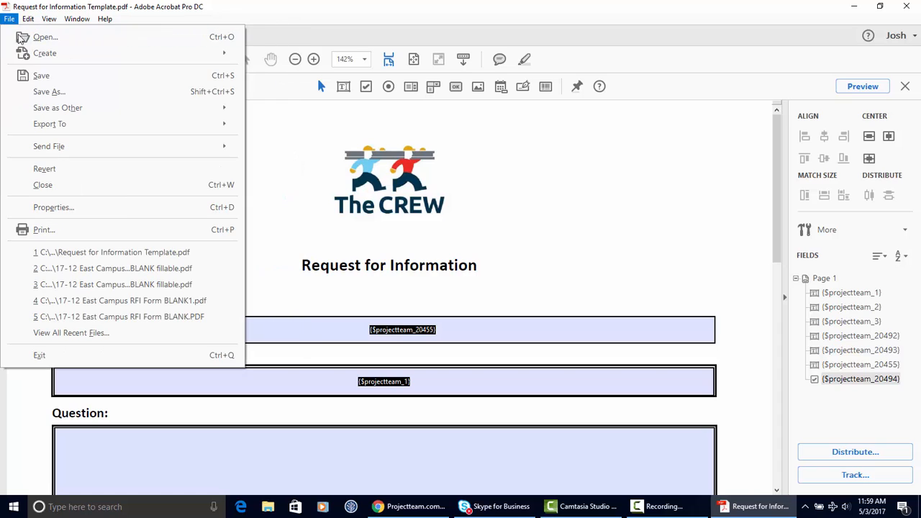
click(41, 93)
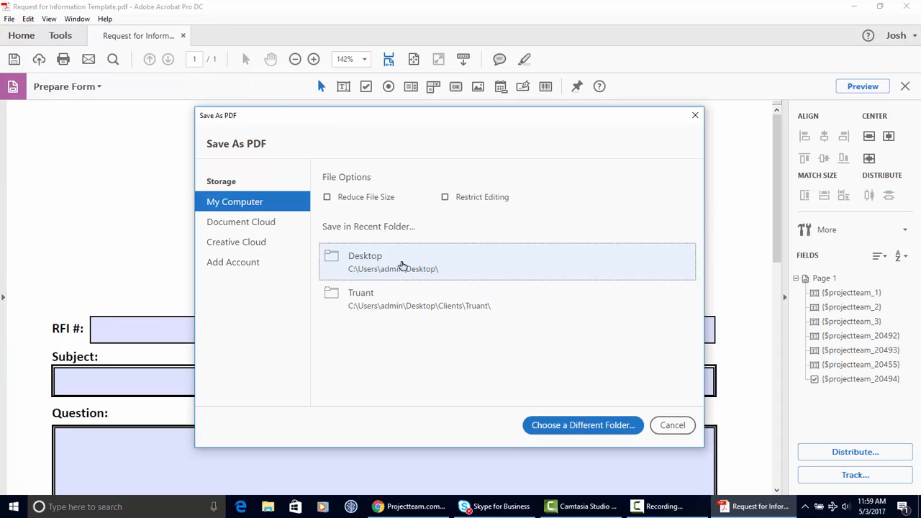
click(402, 267)
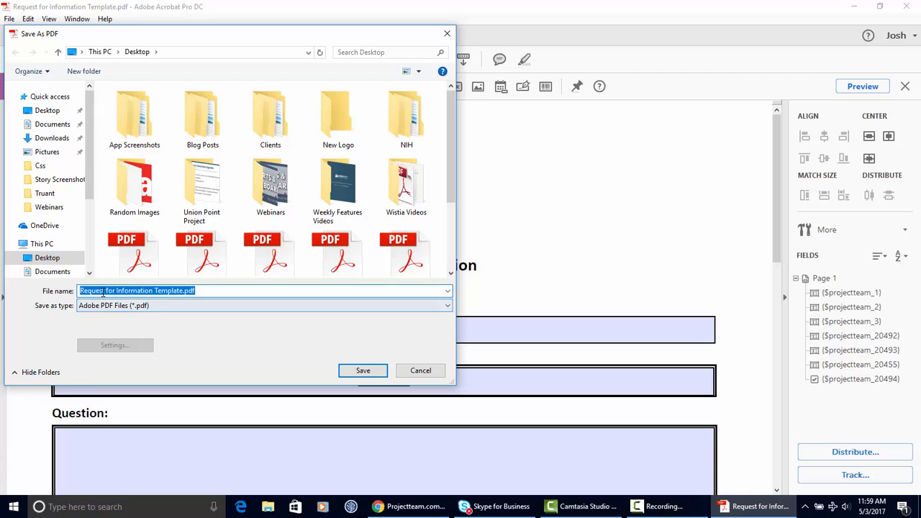
click(349, 374)
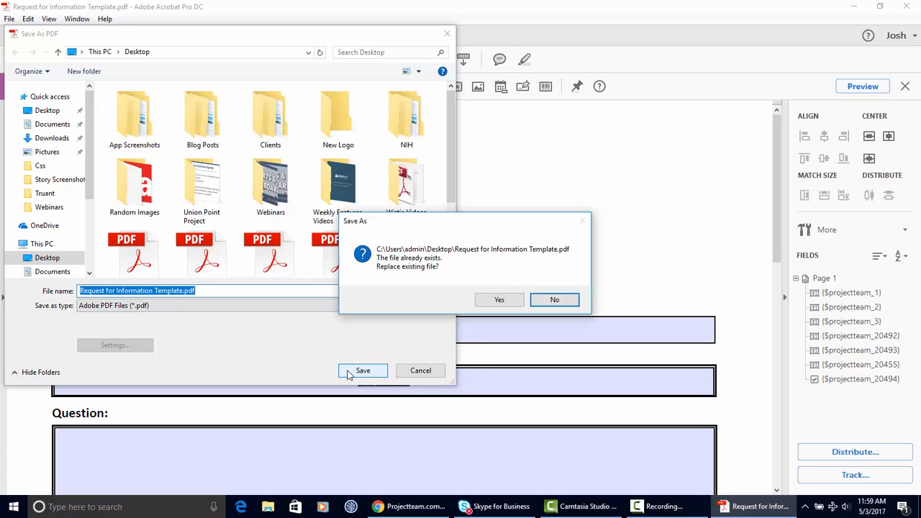
click(500, 299)
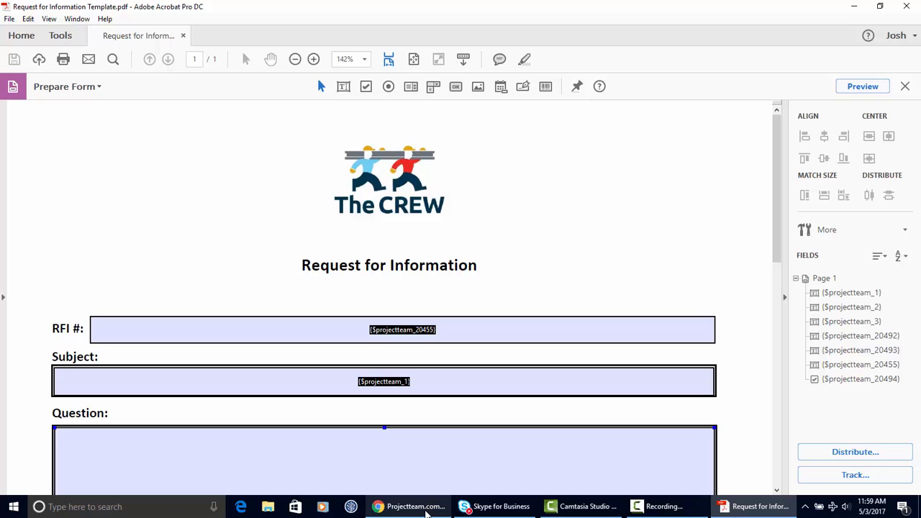
Step: Switch to Projectteam.com, upload Request for Information Template.pdf from the Desktop in the final merge template step, and finish the template
click(426, 513)
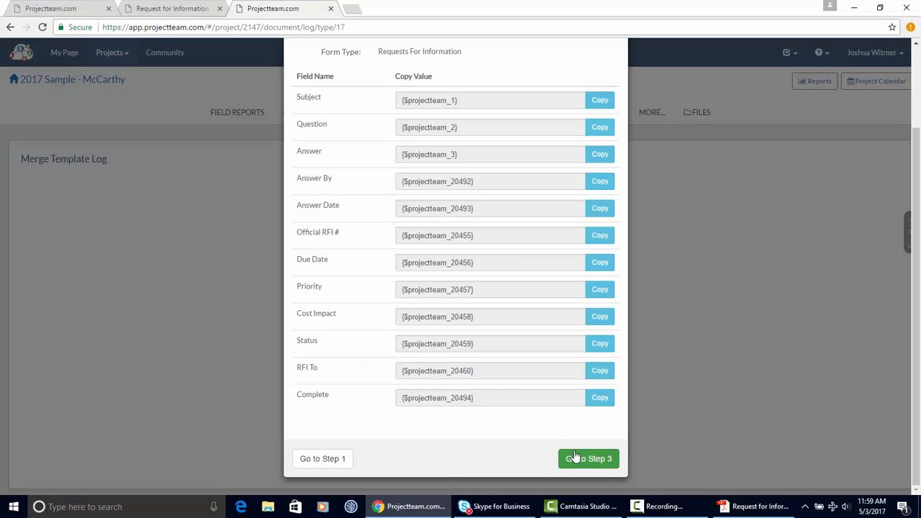
scroll(524, 406, up, 2)
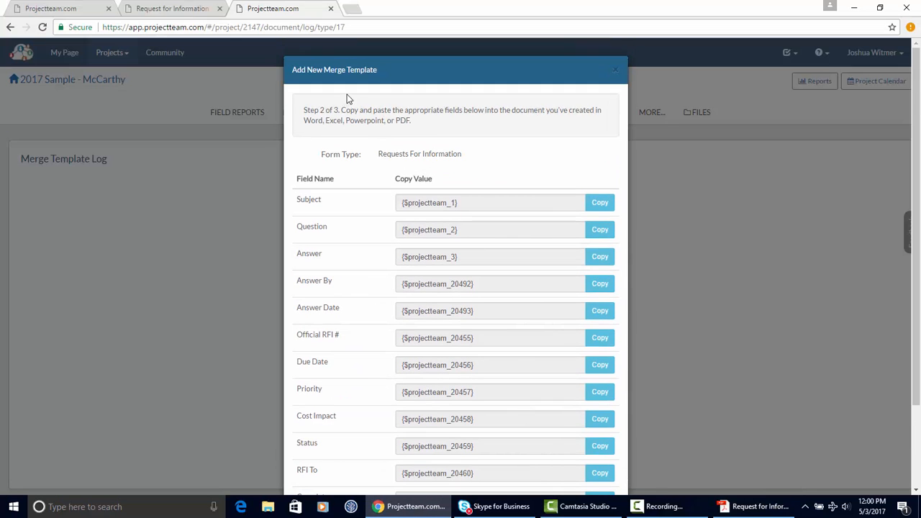
scroll(353, 137, down, 2)
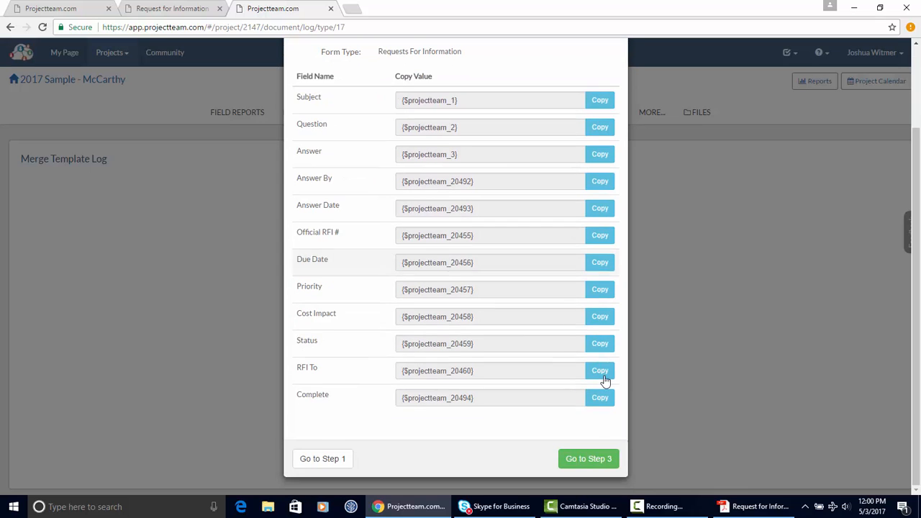
click(608, 464)
click(473, 152)
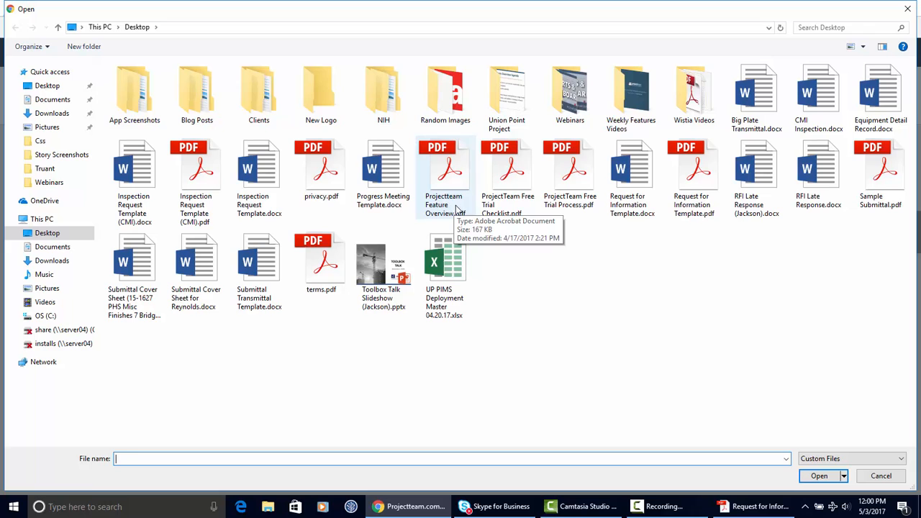
click(700, 200)
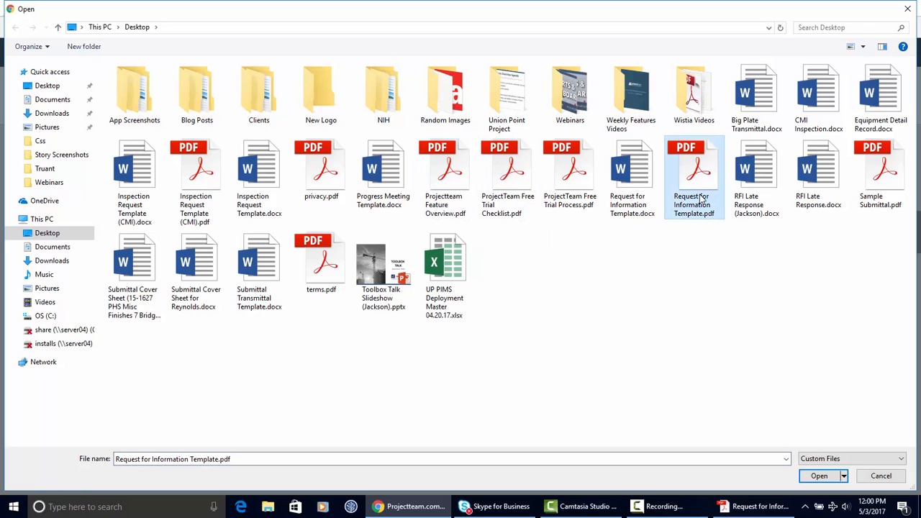
click(838, 470)
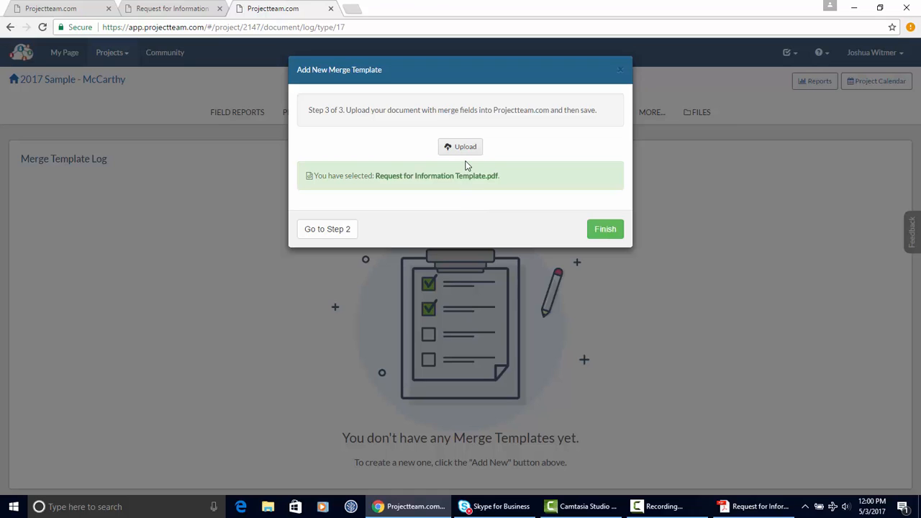
click(597, 233)
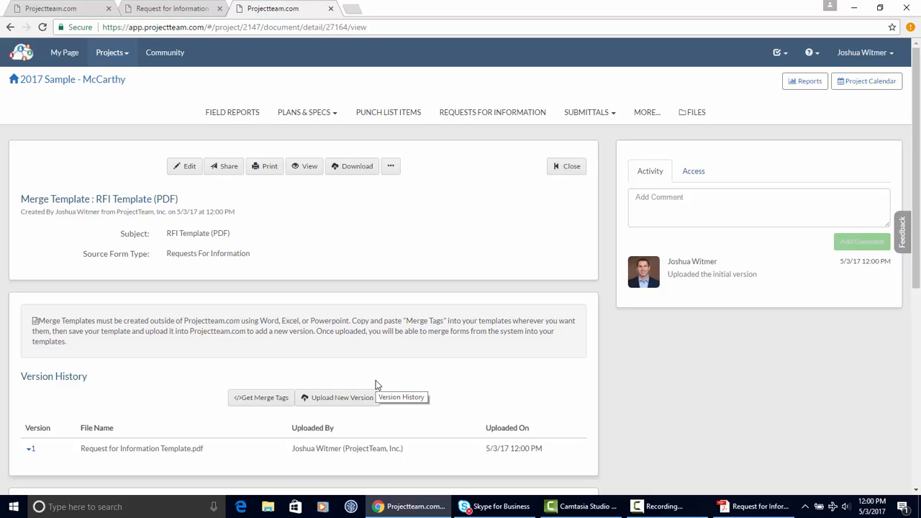
Step: Open the "Deck support on the second floor" record from the project's Request For Information log
click(501, 121)
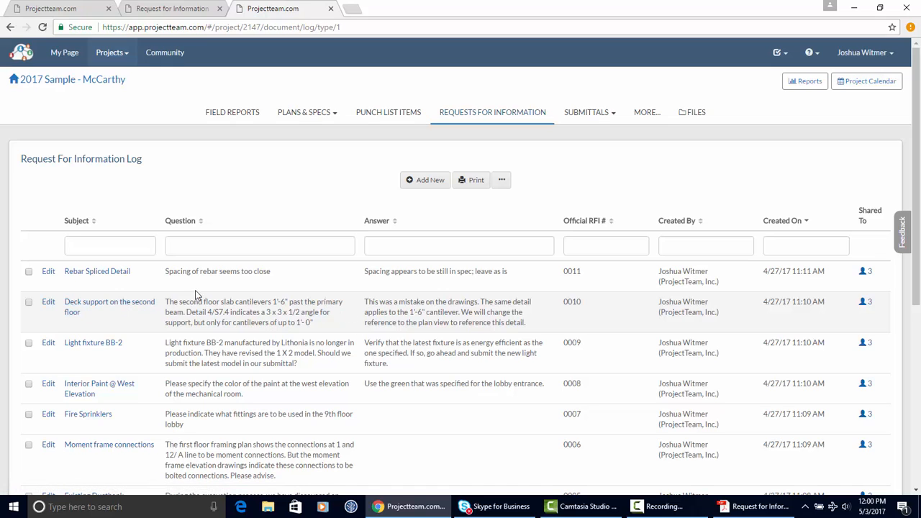
click(123, 309)
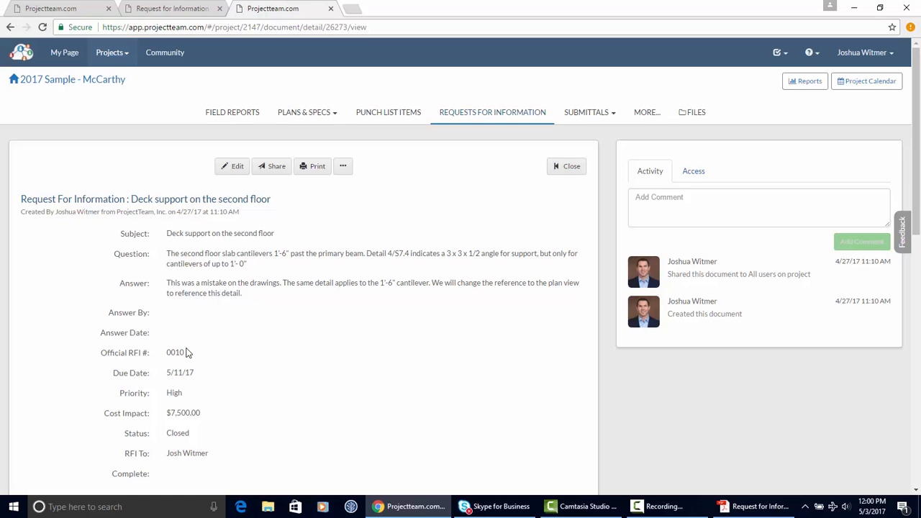
scroll(182, 424, down, 1)
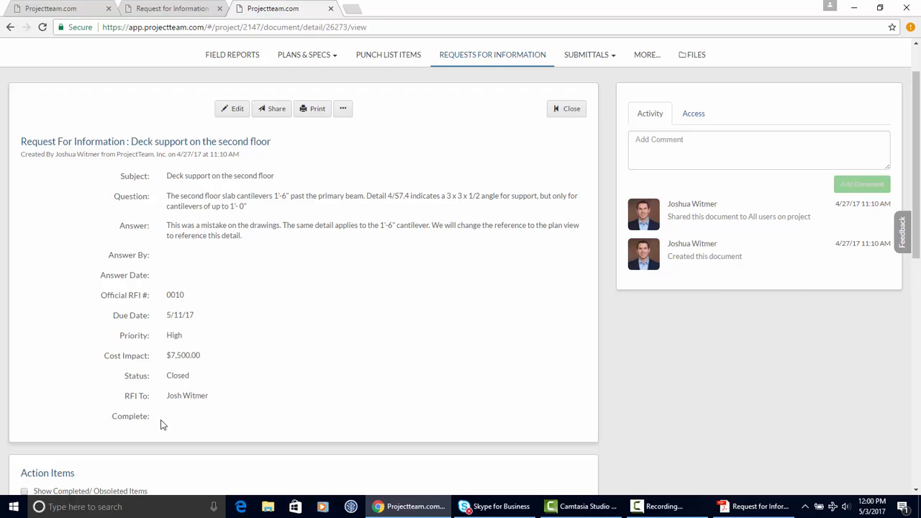
Step: Edit the RFI, choosing the responder's name for Answer By and 05/03/2017 as the Answer Date
click(235, 109)
scroll(164, 247, down, 3)
click(304, 206)
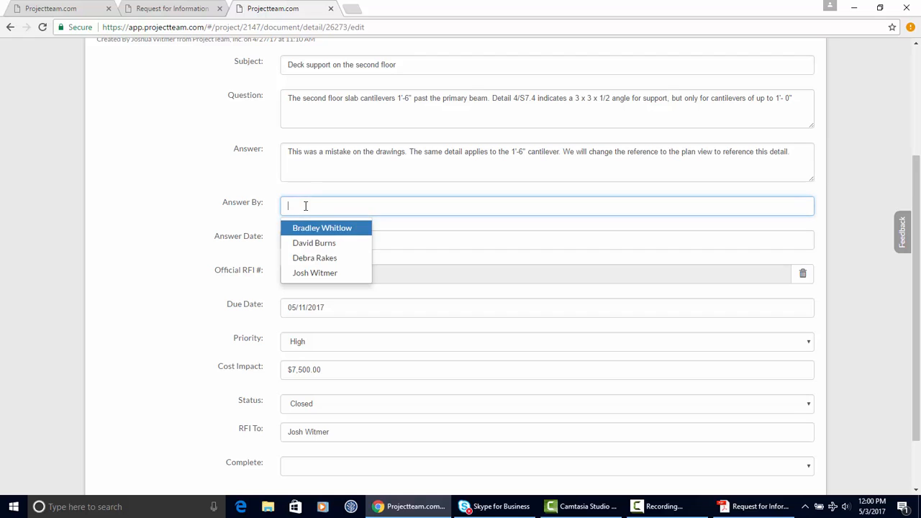
click(310, 272)
click(306, 238)
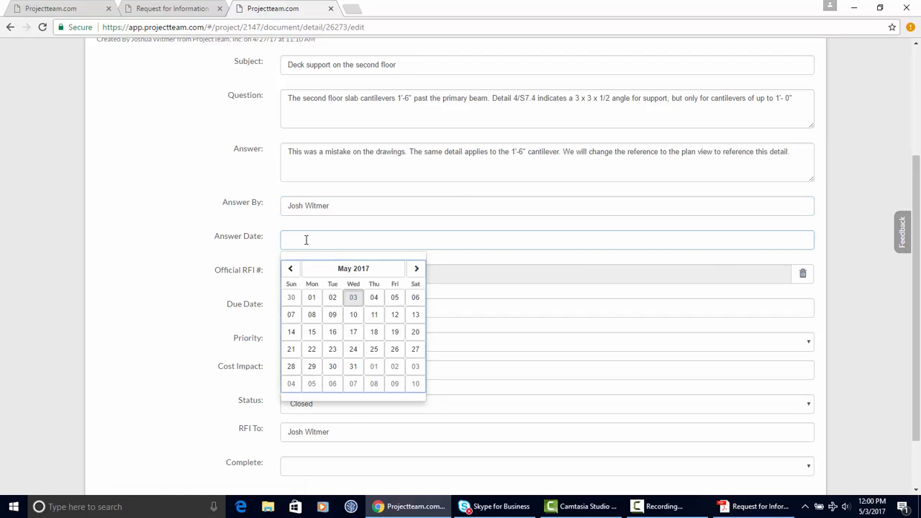
click(358, 301)
Step: Set the RFI's Complete field to Yes - Complete and save the record
scroll(238, 279, down, 1)
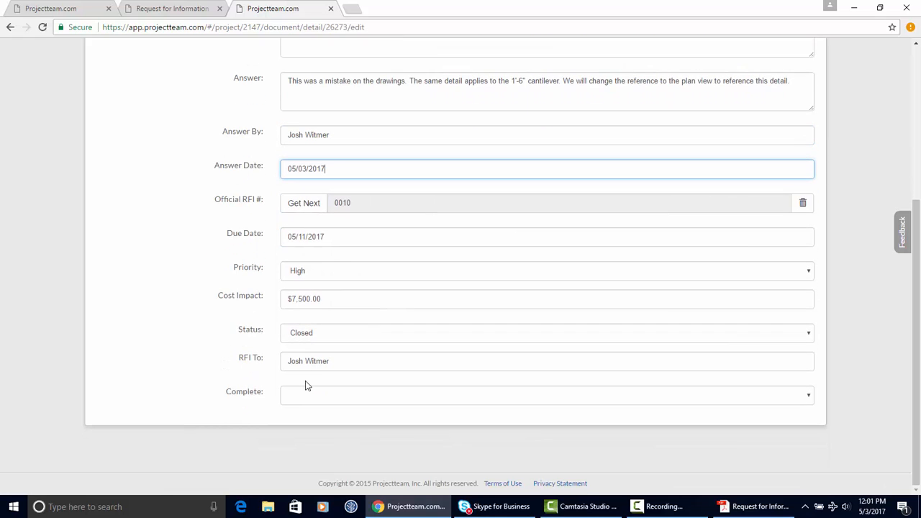
click(310, 399)
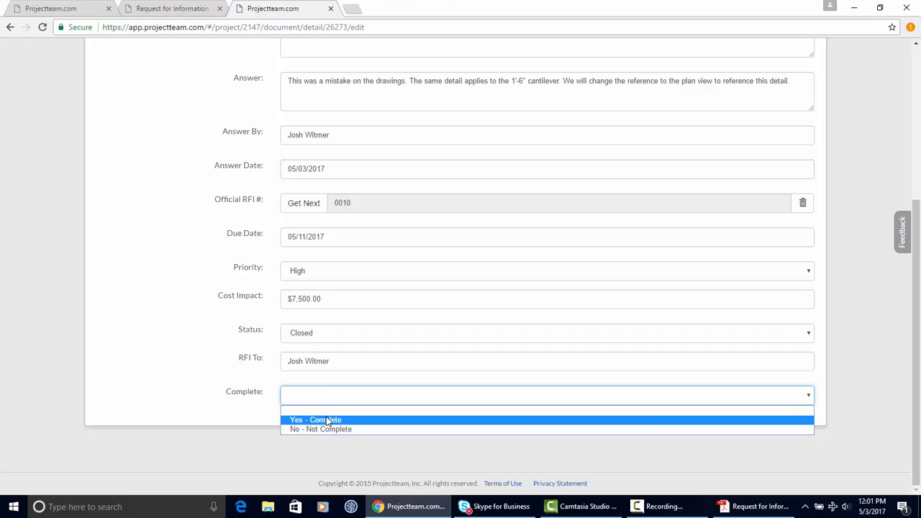
click(328, 419)
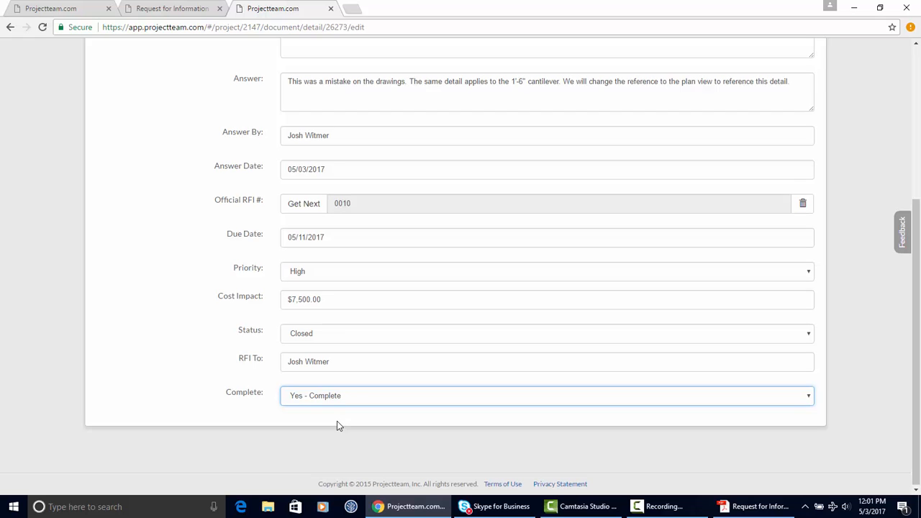
scroll(337, 421, up, 4)
click(427, 170)
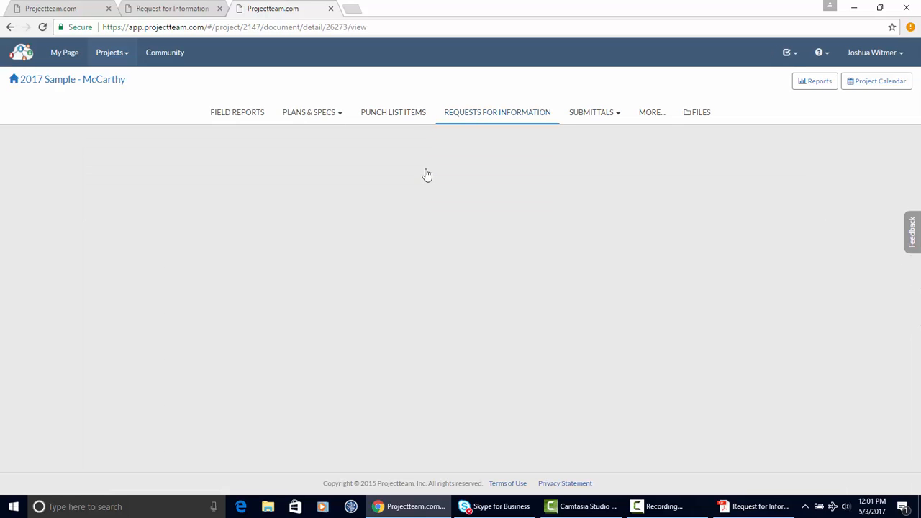
Step: Merge the RFI to the RFI Template (PDF) and refresh the new merge document until its file is ready
scroll(400, 216, down, 1)
scroll(400, 216, down, 1)
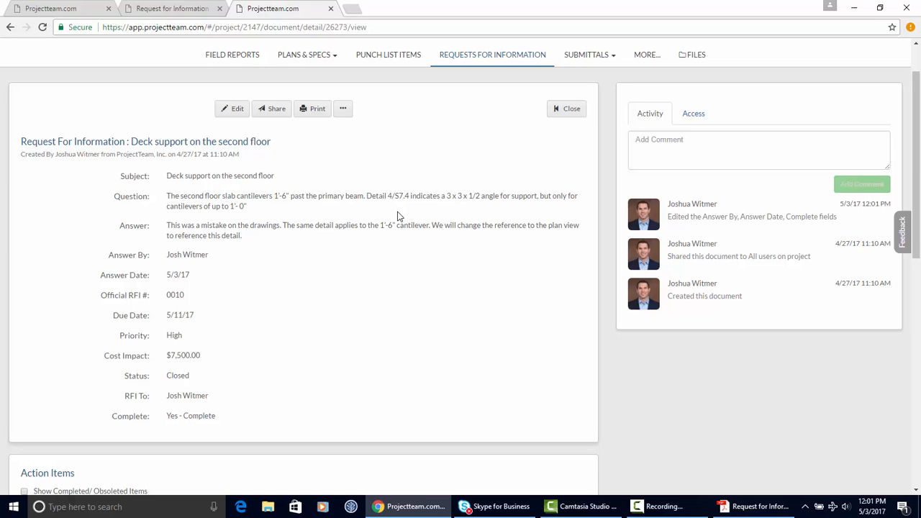
click(344, 110)
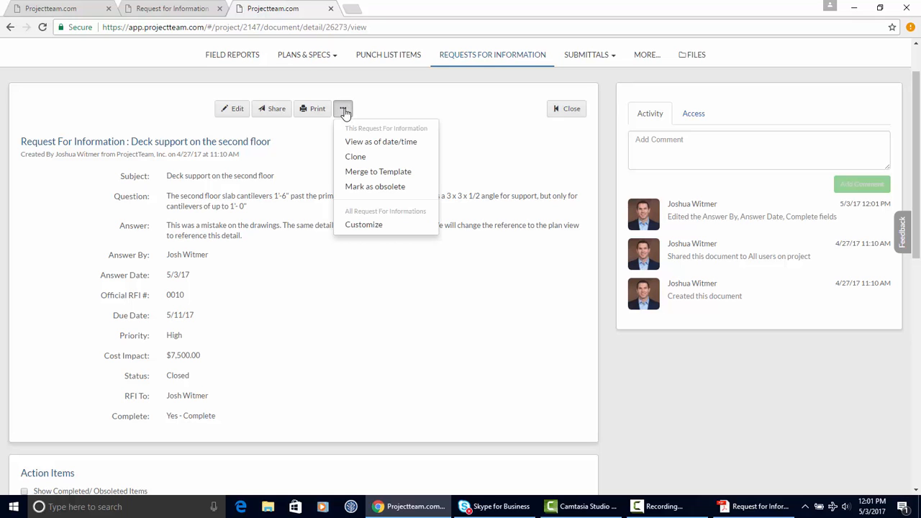
click(371, 174)
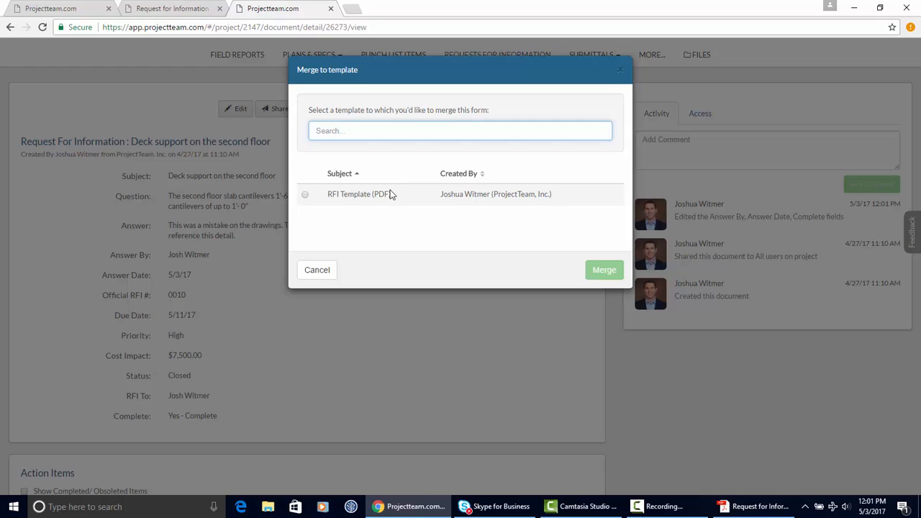
click(305, 195)
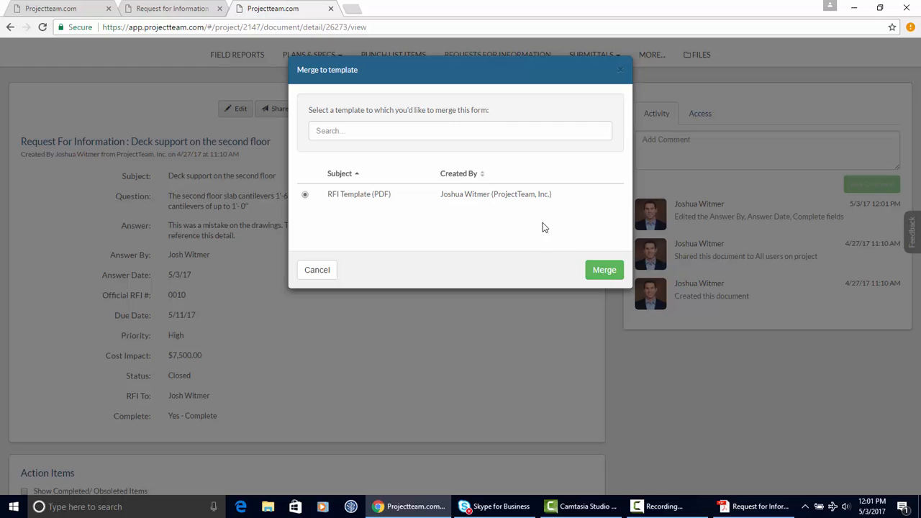
click(603, 274)
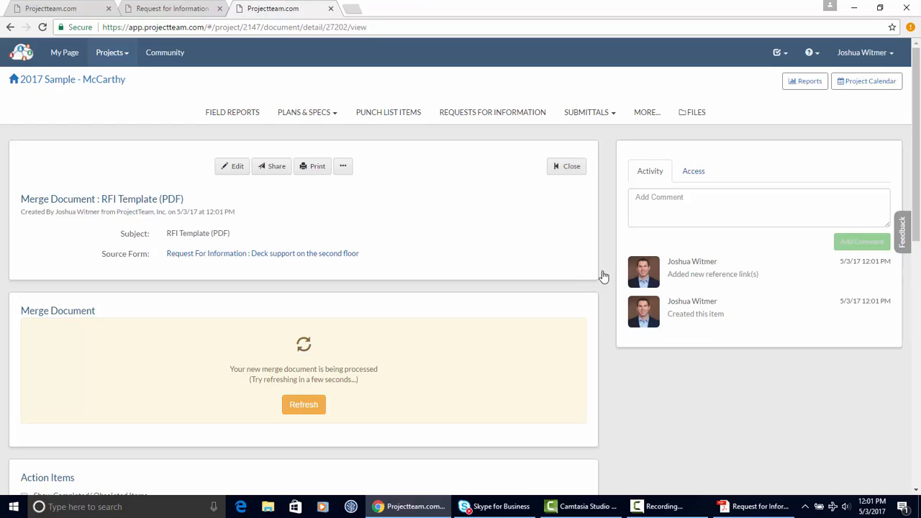
click(303, 404)
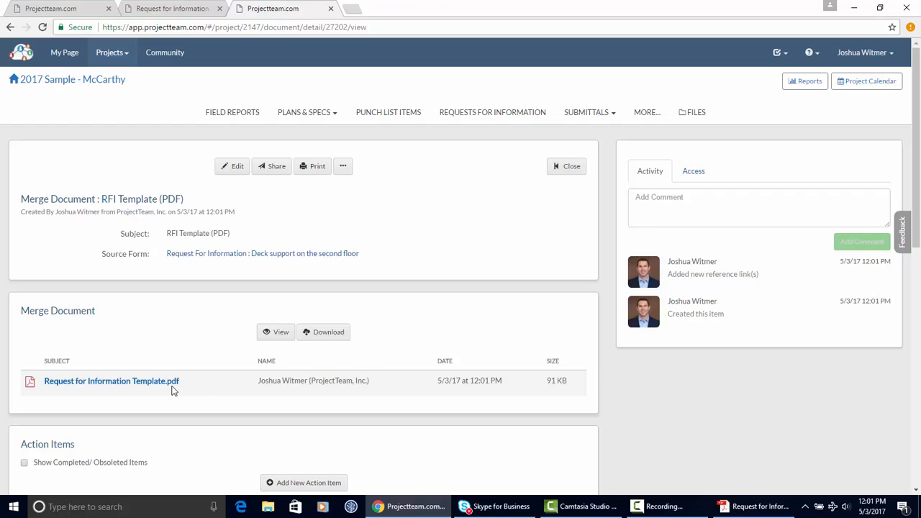
Step: Download the merged Request for Information Template.pdf and open it to check the filled-in fields, check box, answer name and date
click(318, 339)
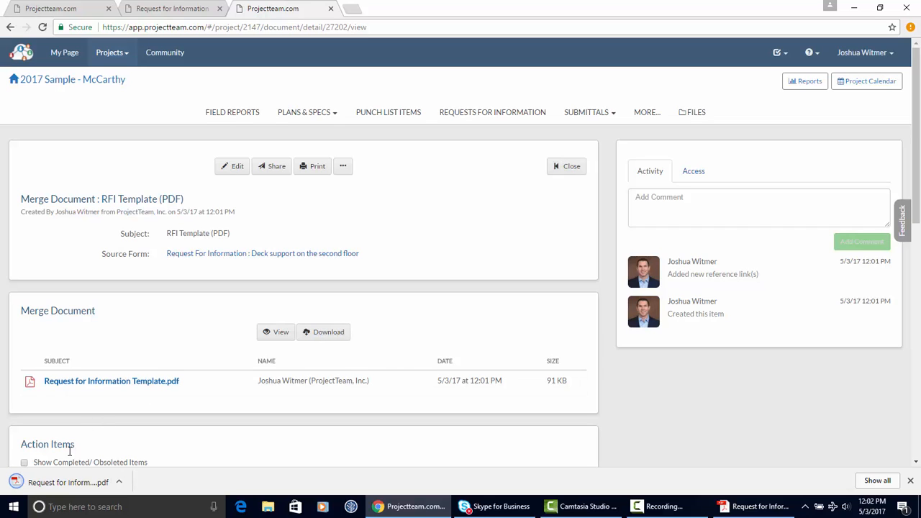
click(65, 482)
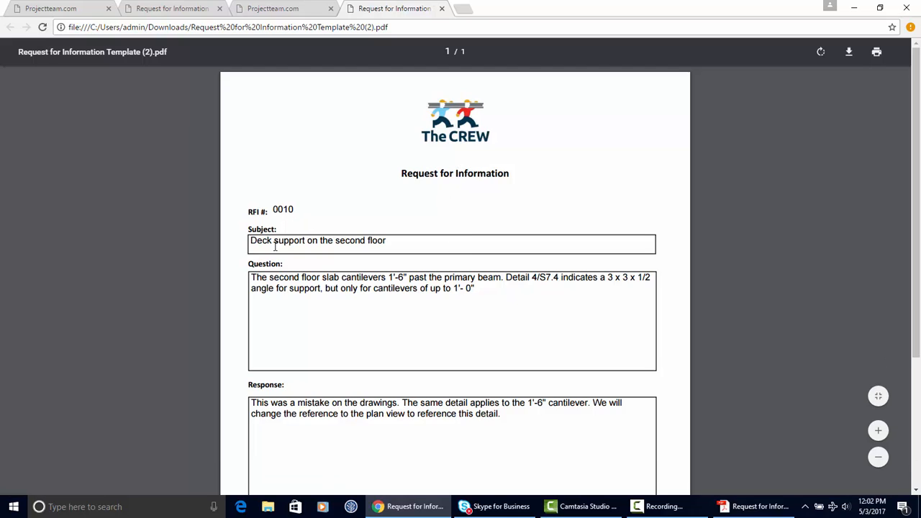
scroll(425, 242, down, 2)
scroll(388, 231, down, 3)
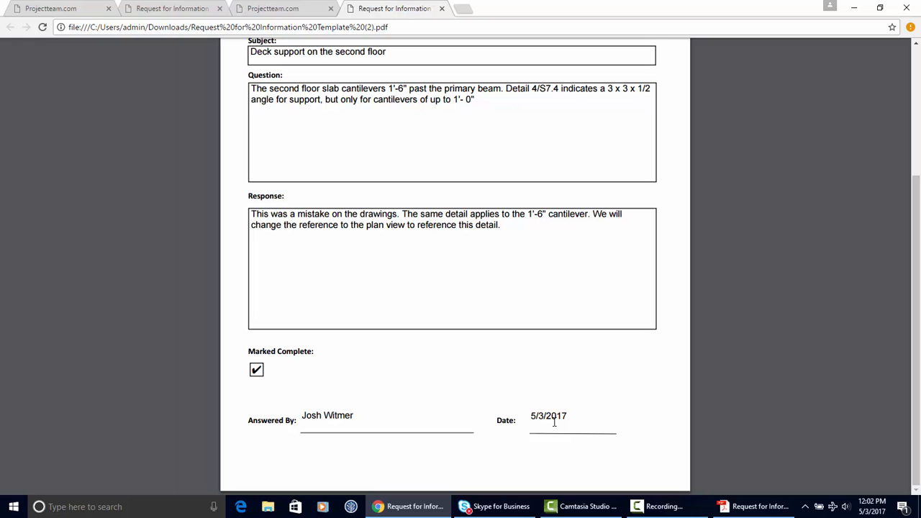
scroll(457, 429, up, 3)
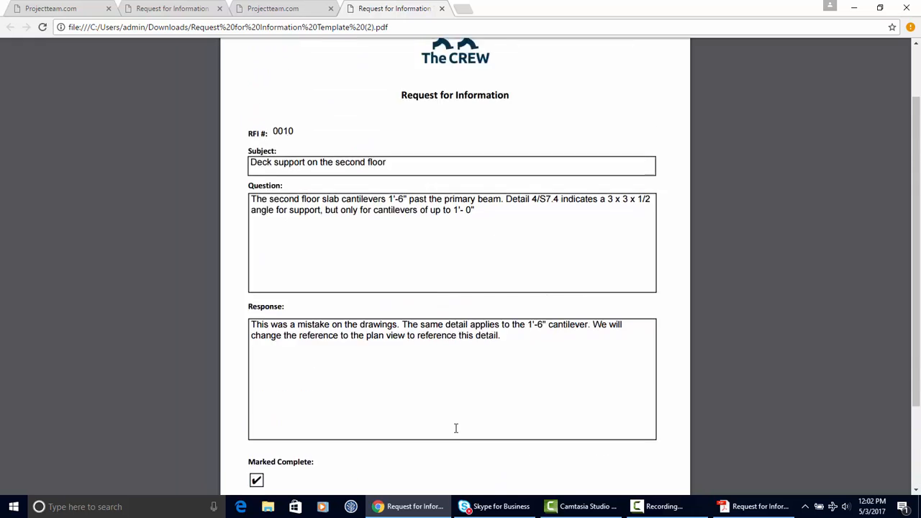